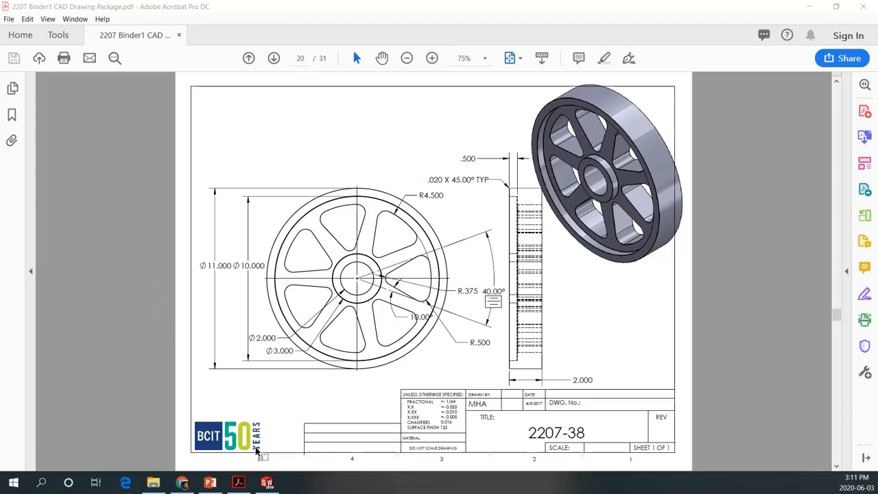
Switch to SOLIDWORKS and start a sketch on the Top Plane with a 2.00 in diameter circle centred on the origin
click(278, 485)
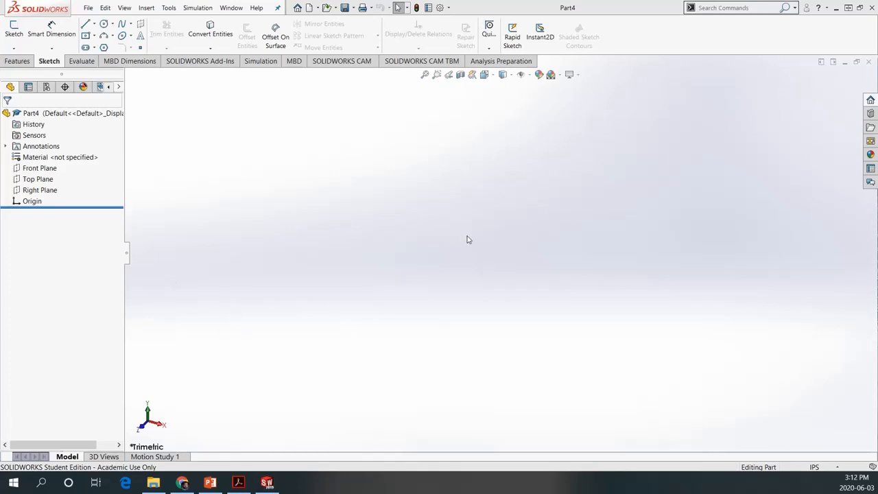
click(104, 24)
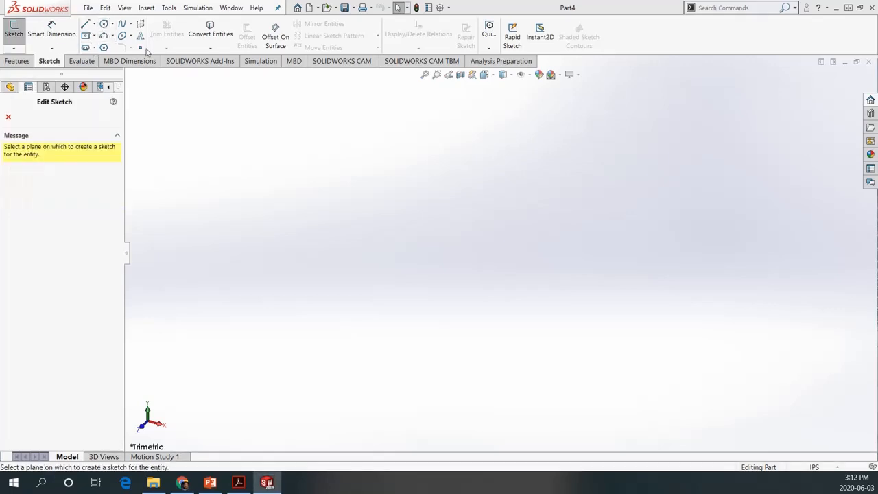
click(675, 261)
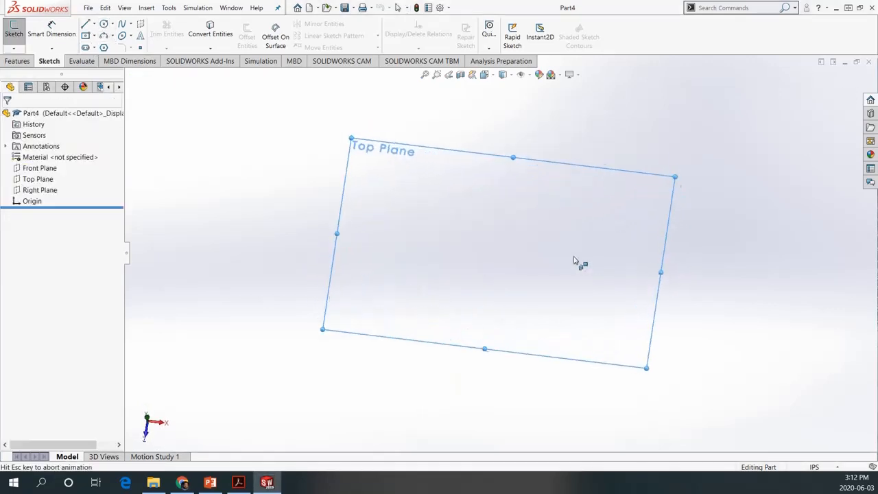
click(501, 252)
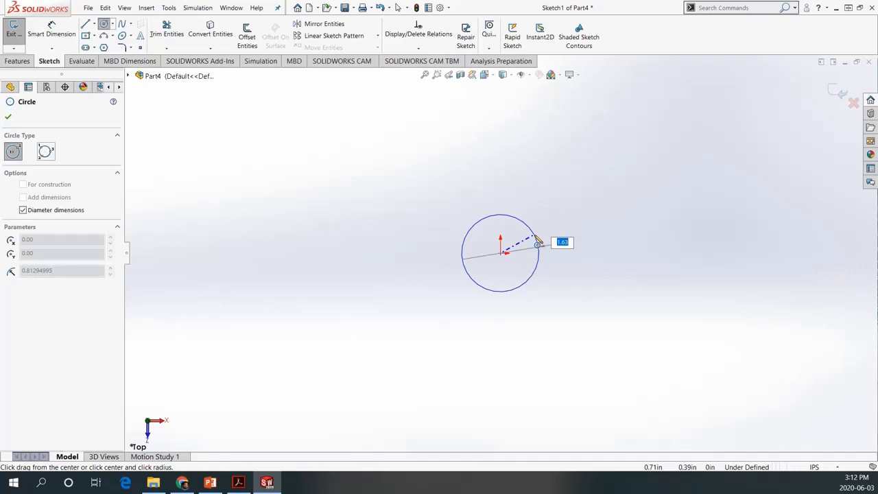
text(2.0)
key(Return)
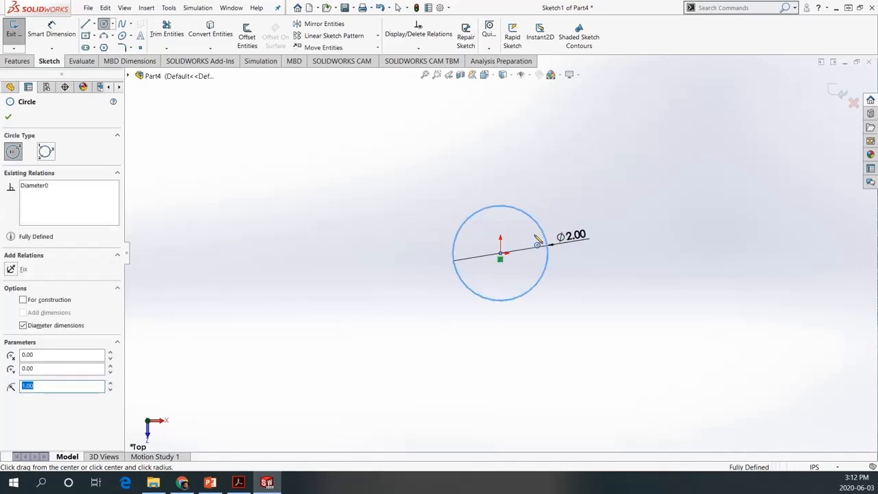
Add a concentric circle of 3.00 in diameter centred on the origin
click(501, 254)
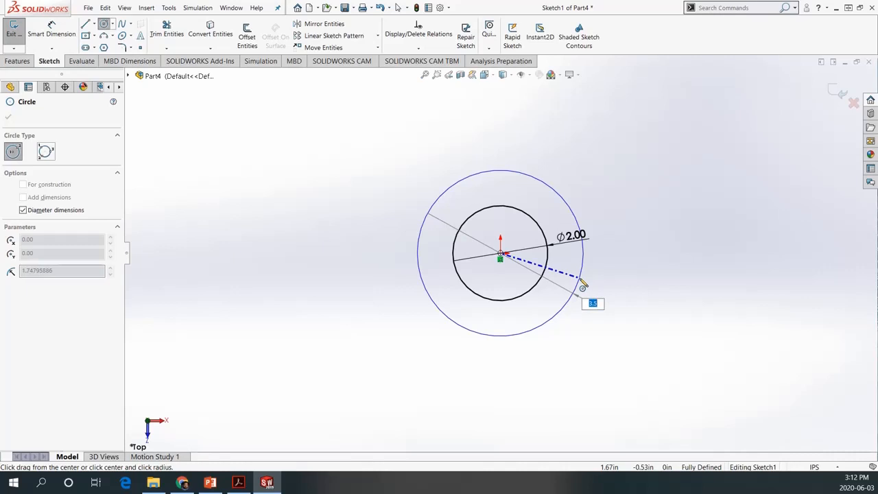
text(3.)
key(Return)
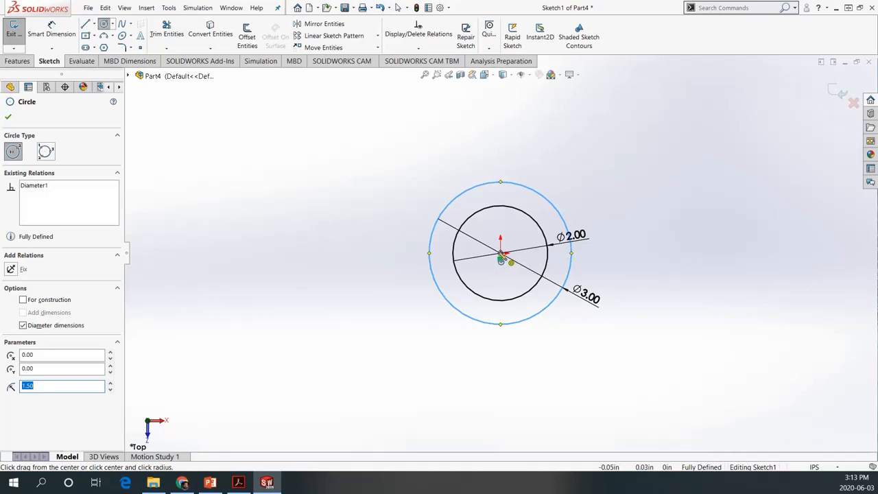
Draw a third, larger circle centred on the origin and set its radius to 4.50 in
click(501, 256)
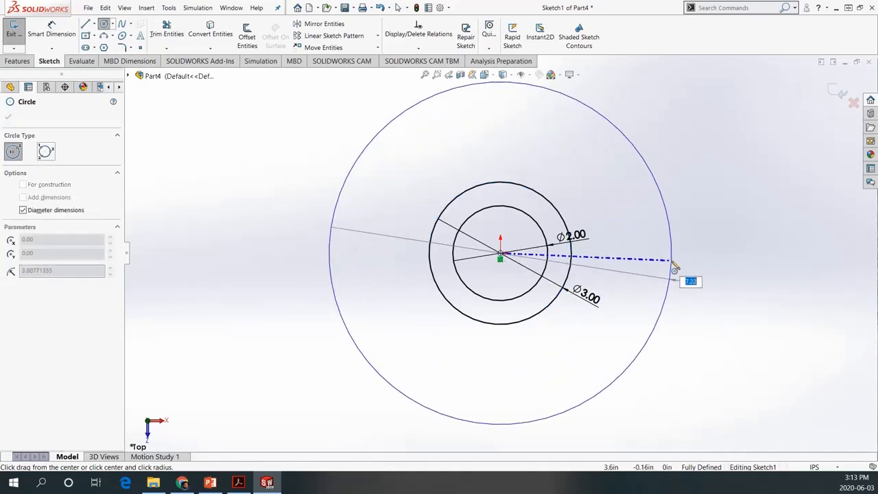
click(674, 267)
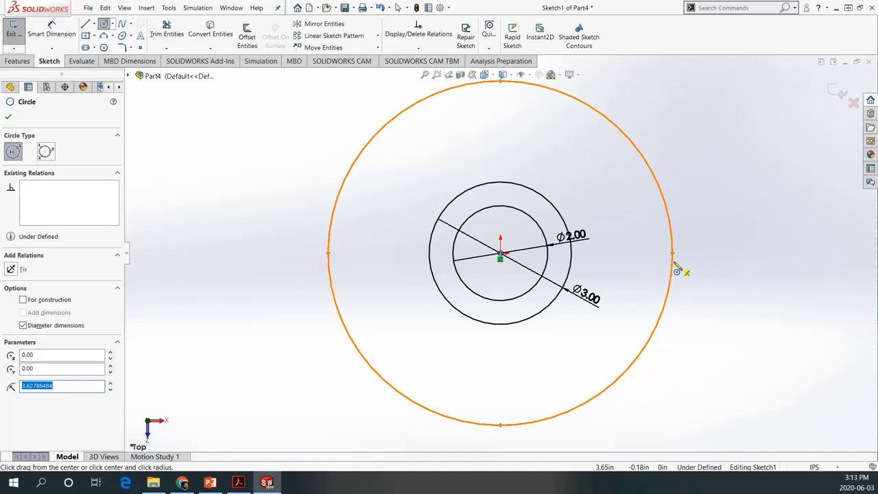
text(4.5)
key(Return)
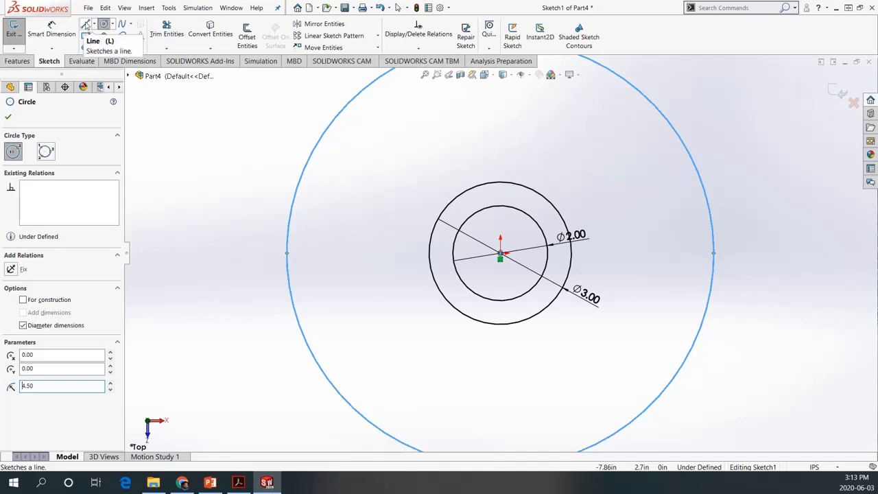
Draw two lines from the origin past the largest circle, one about 5.11 in sloping up-right and one about 5.45 in sloping down-right
click(86, 26)
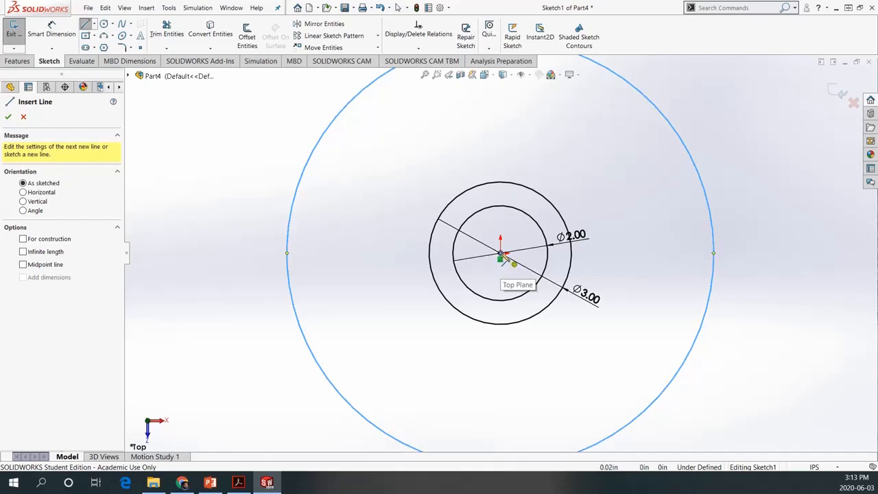
click(502, 256)
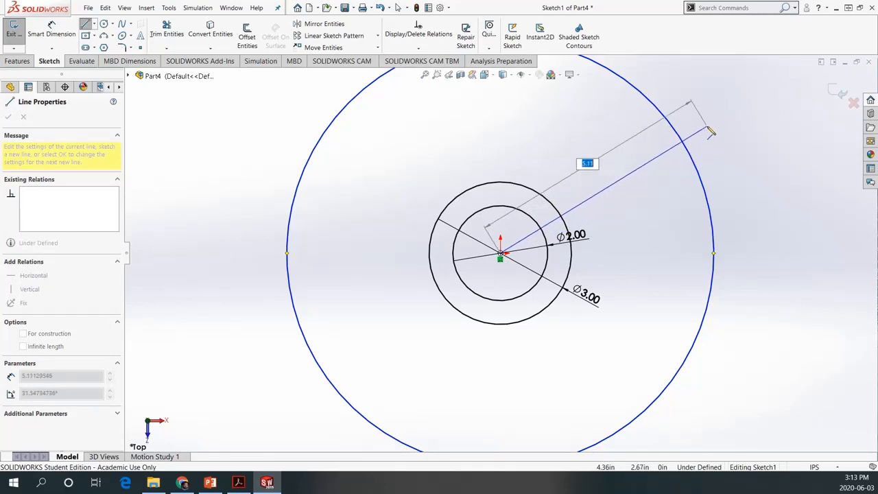
click(707, 127)
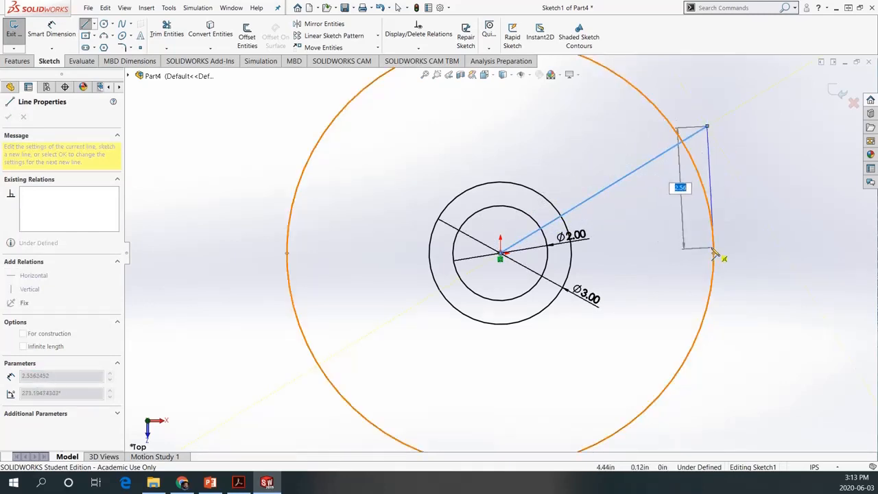
key(Escape)
key(Escape)
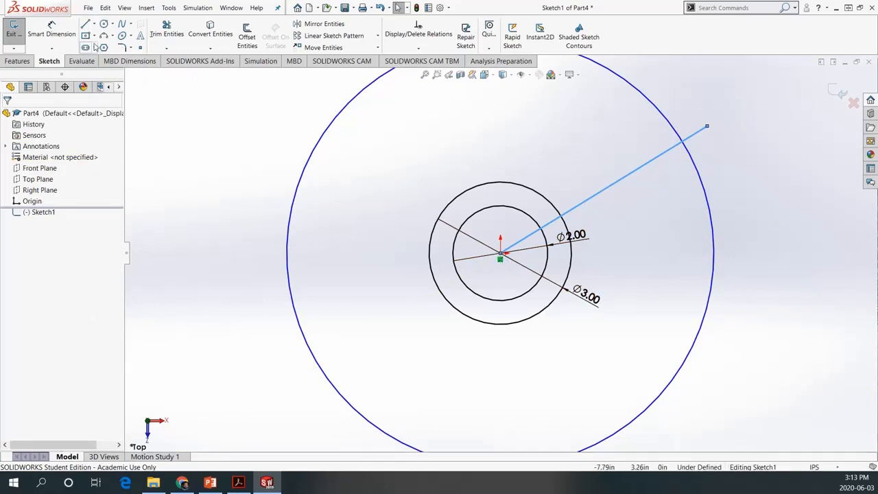
click(84, 25)
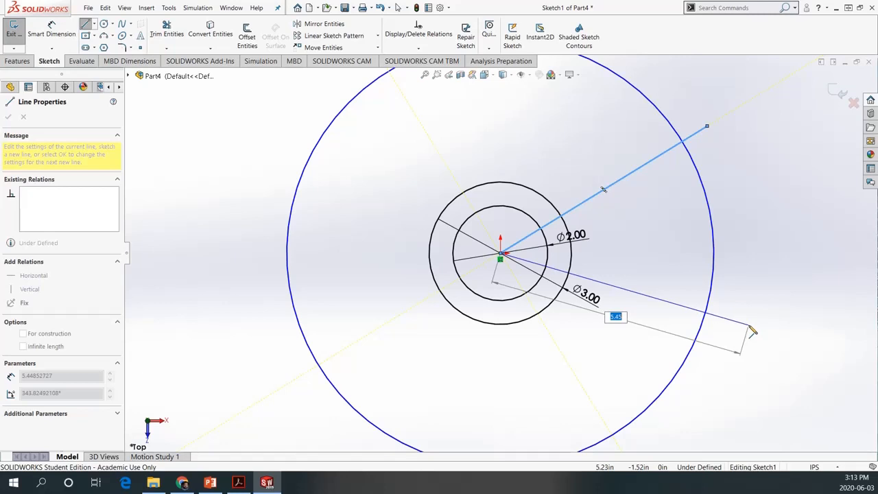
click(749, 325)
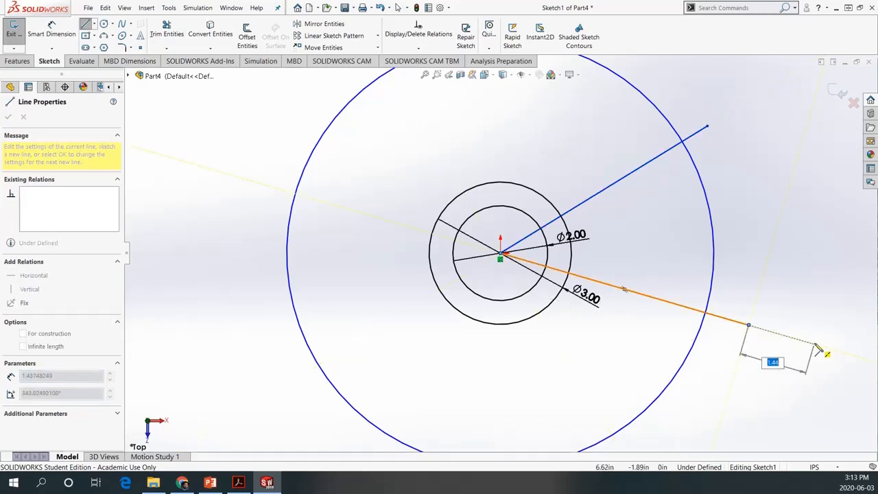
key(Escape)
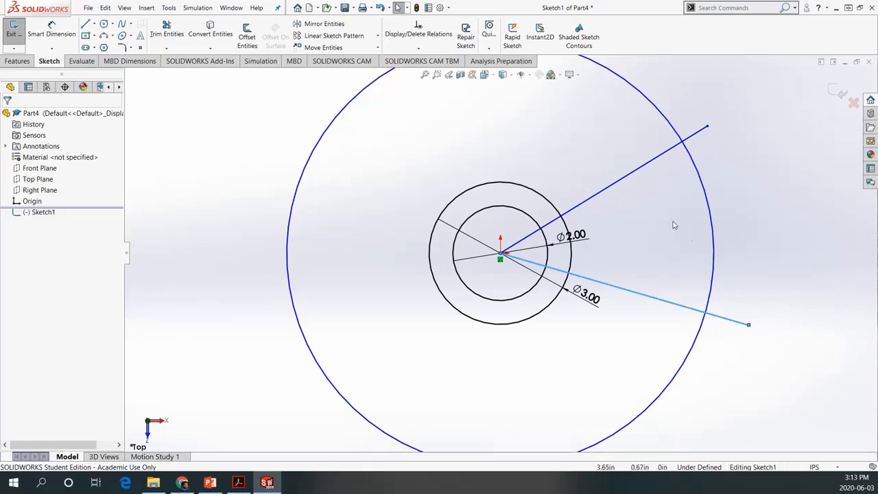
Convert both angled lines from the origin into construction geometry
right_click(663, 157)
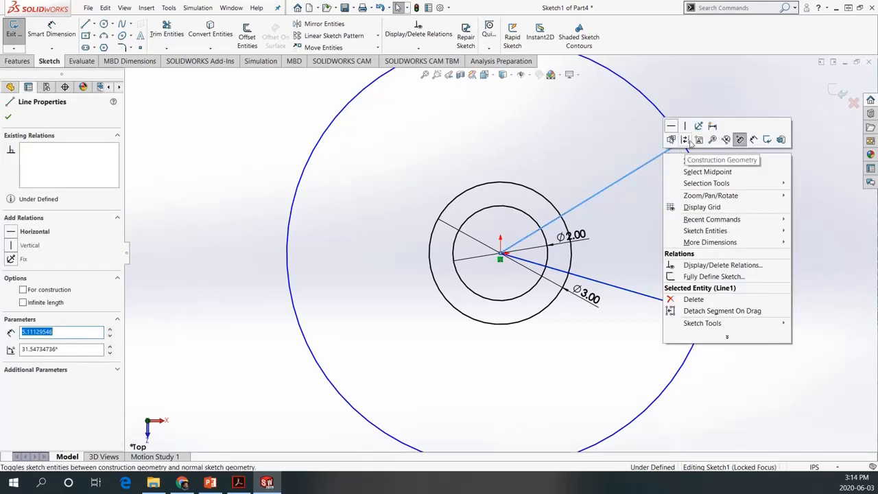
click(689, 141)
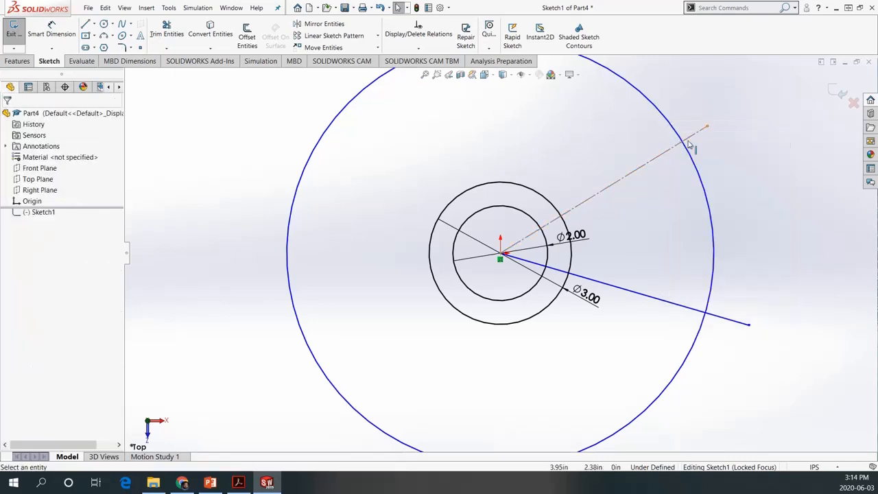
right_click(648, 301)
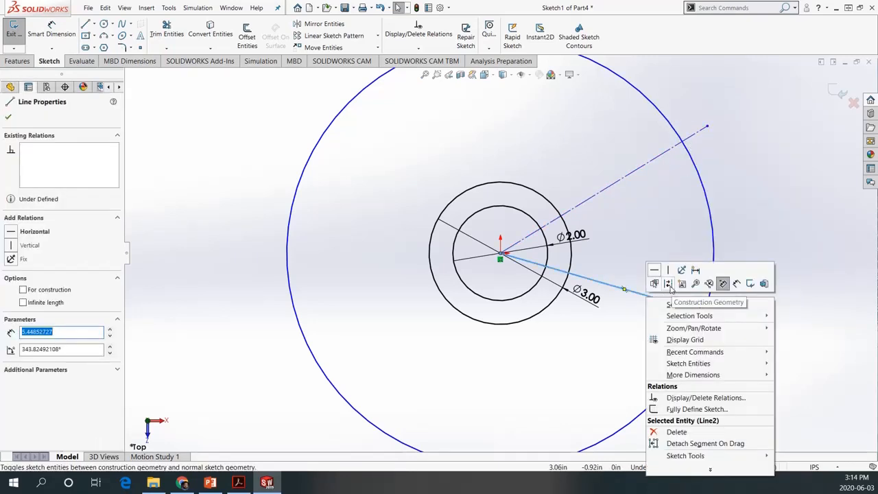
click(668, 284)
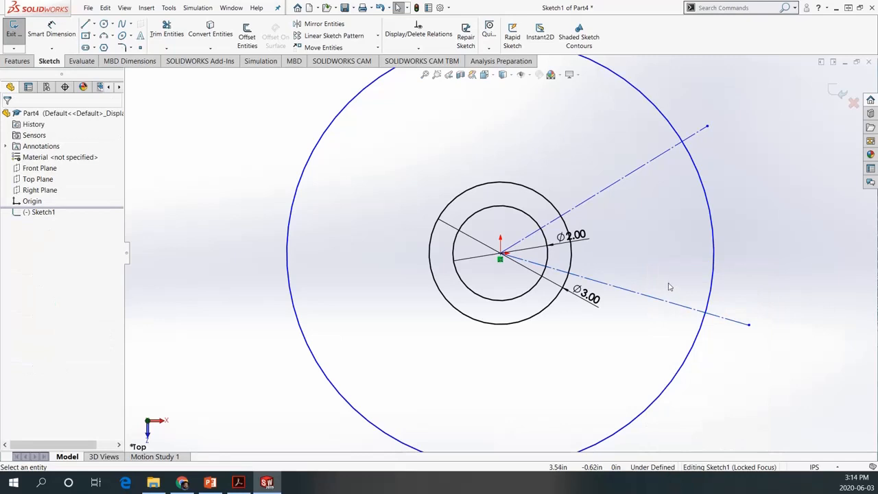
Dimension the angle between the two angled construction lines and set it to 40°
click(57, 34)
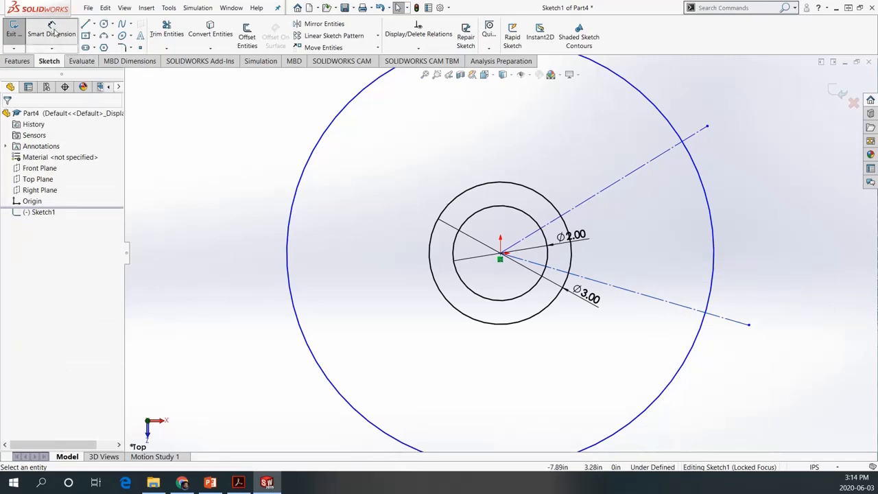
click(603, 194)
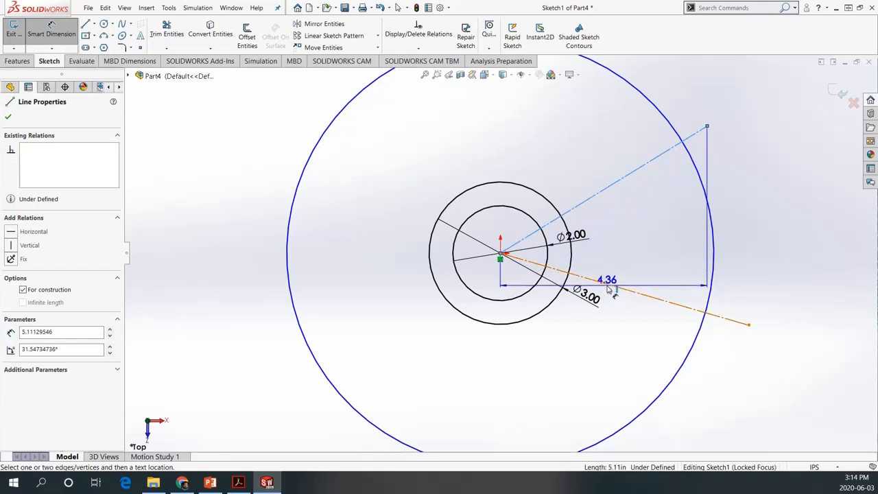
click(624, 289)
click(686, 271)
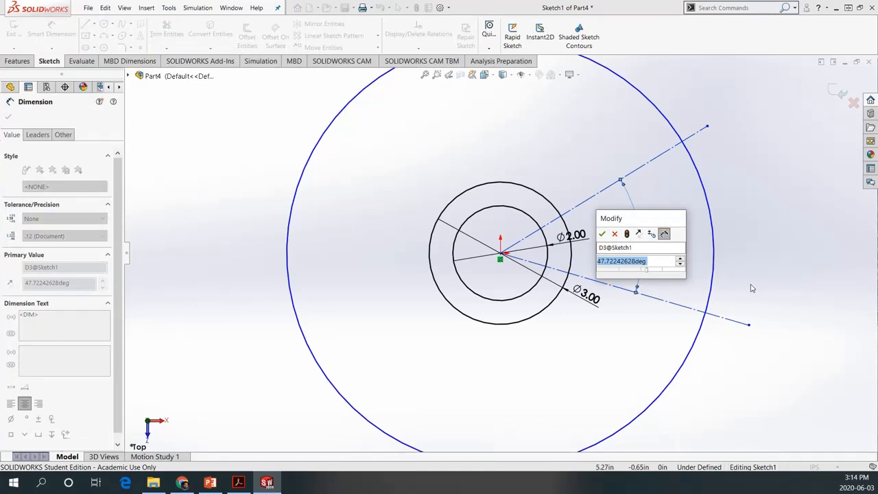
text(40)
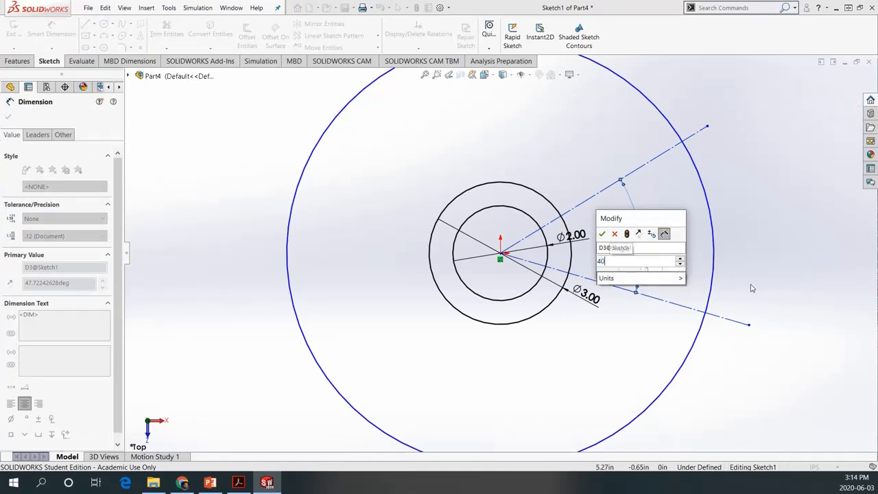
key(Return)
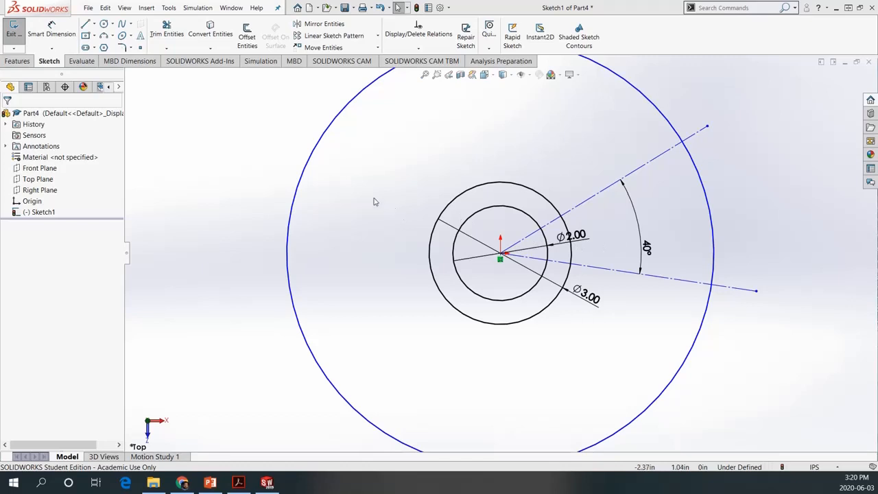
Draw a horizontal line about 5.07 in long rightward from the origin, between the two angled lines, and make it construction geometry
click(85, 26)
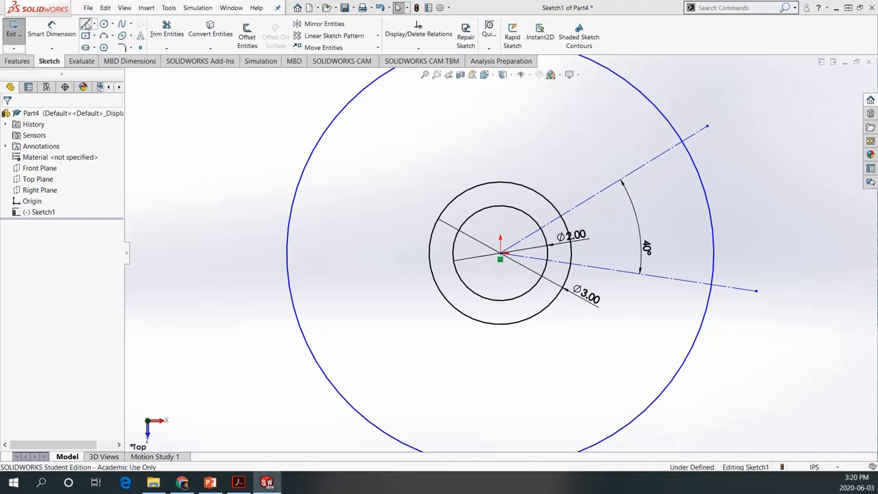
click(500, 256)
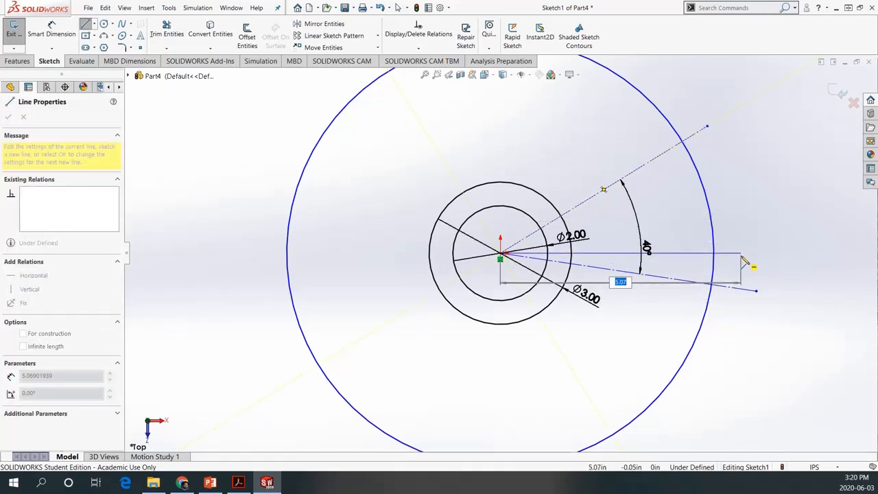
click(741, 254)
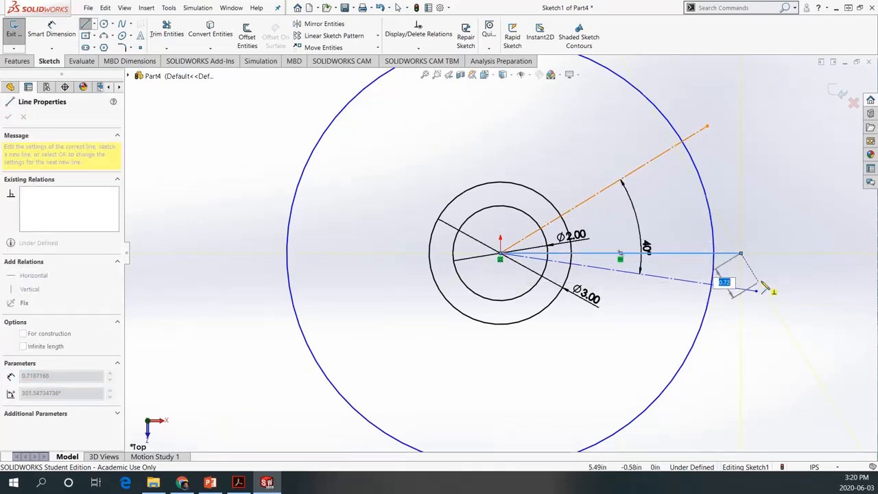
key(Escape)
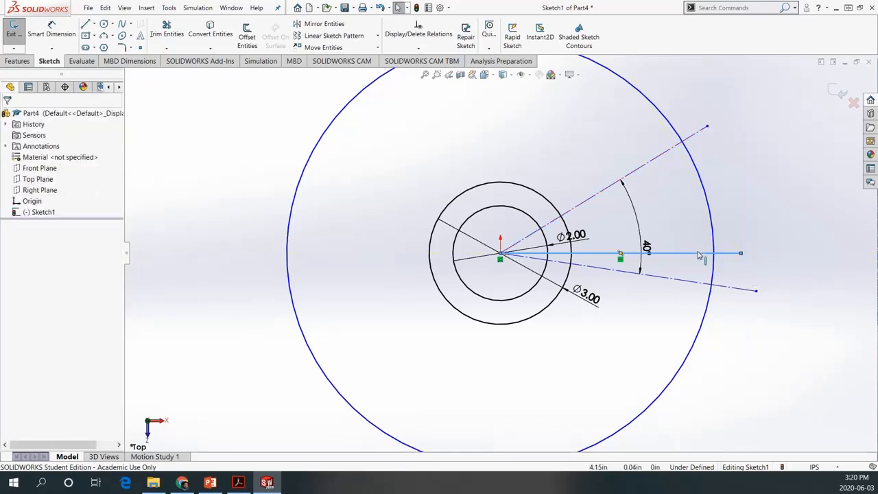
click(698, 254)
right_click(698, 255)
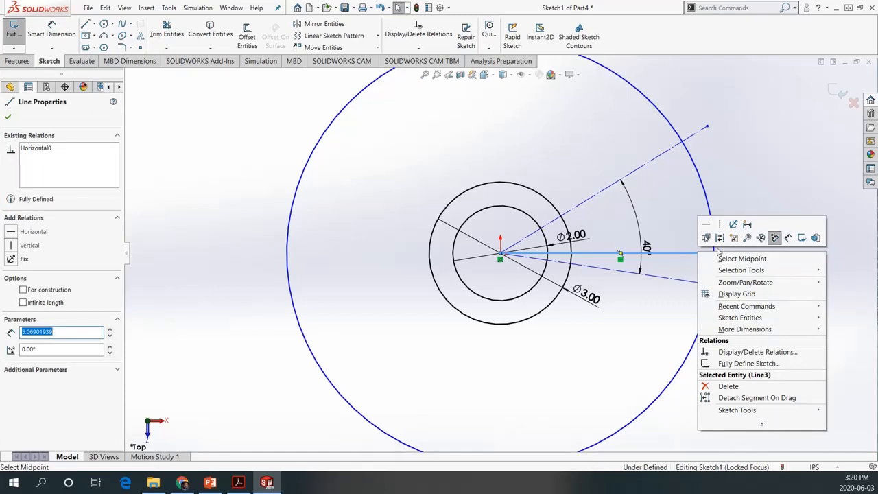
click(719, 238)
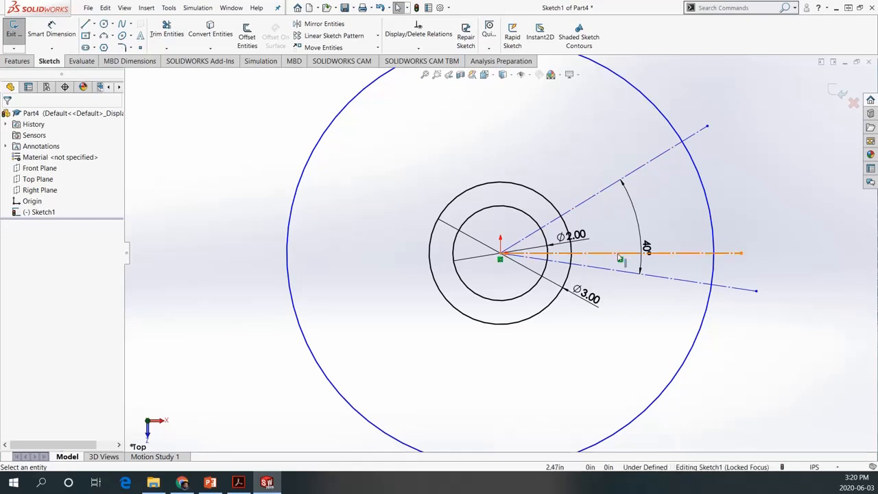
Dimension the angle between the upper angled construction line and the horizontal construction line and set it to 20°
click(51, 31)
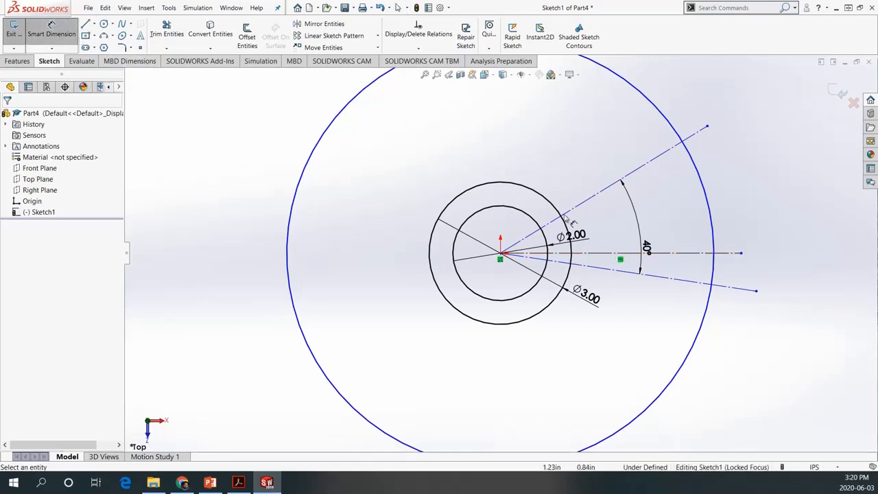
click(615, 254)
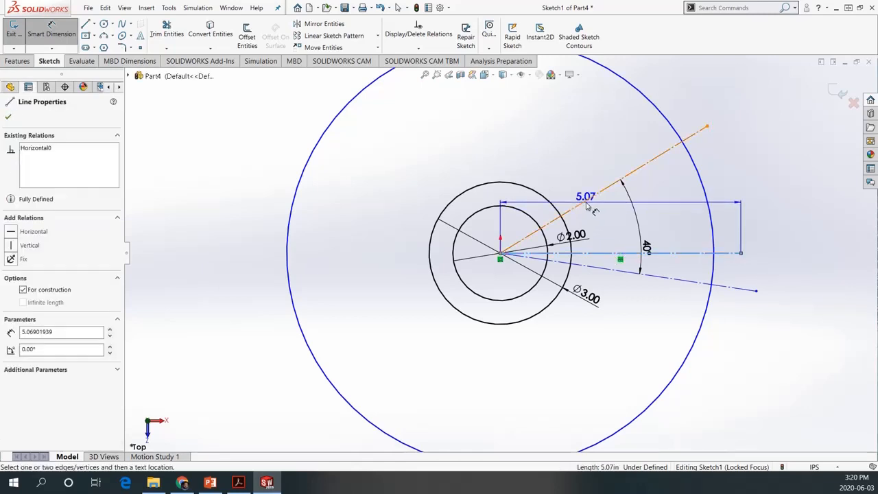
click(588, 205)
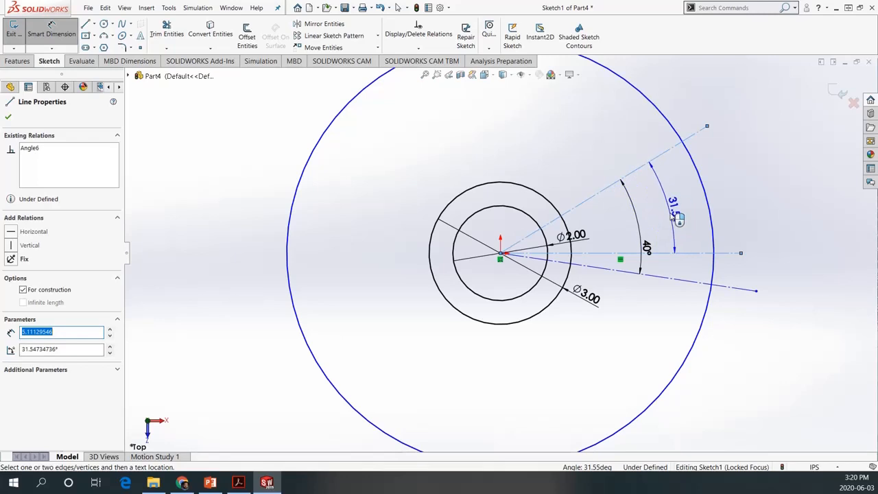
click(766, 217)
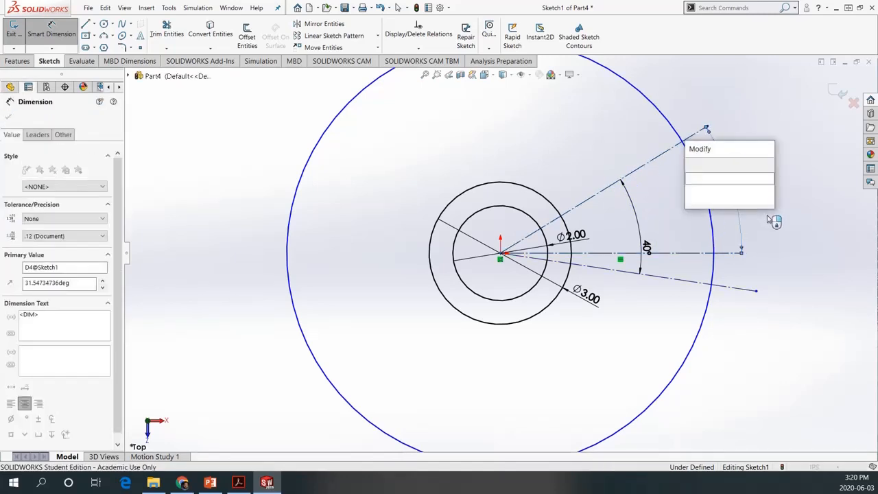
text(20)
key(Return)
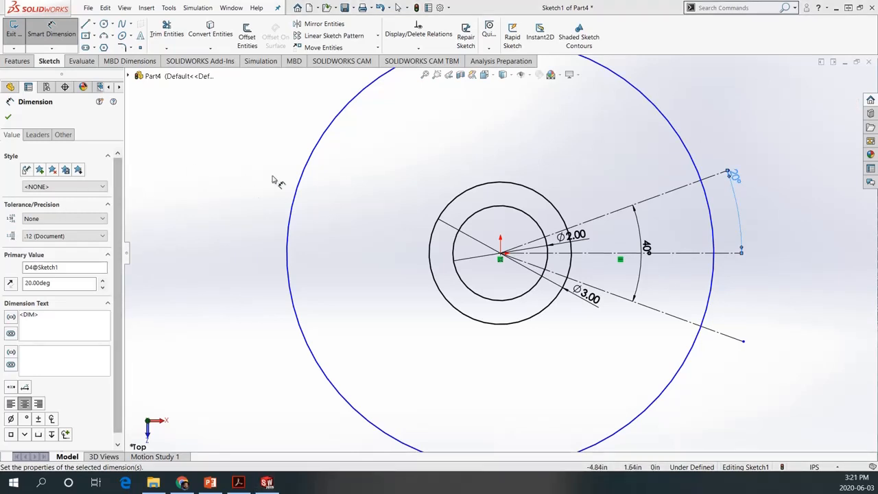
Draw a line about 2.33 in long from the upper construction line's intersection with the largest circle, sloping inward between the construction lines
click(86, 24)
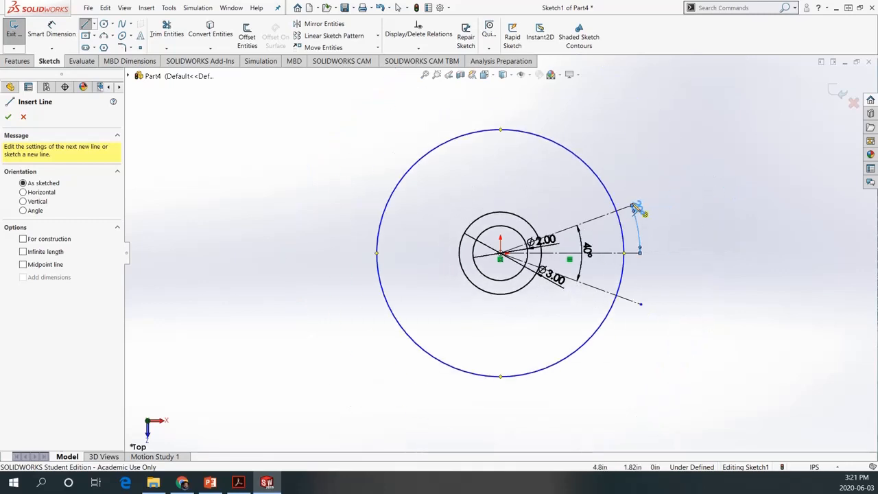
scroll(703, 187, down, 5)
scroll(474, 317, down, 3)
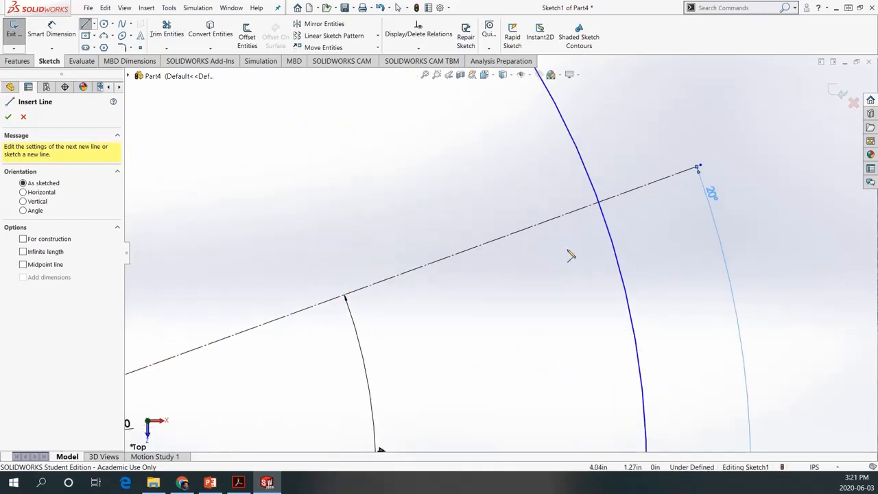
click(597, 203)
scroll(628, 237, down, 1)
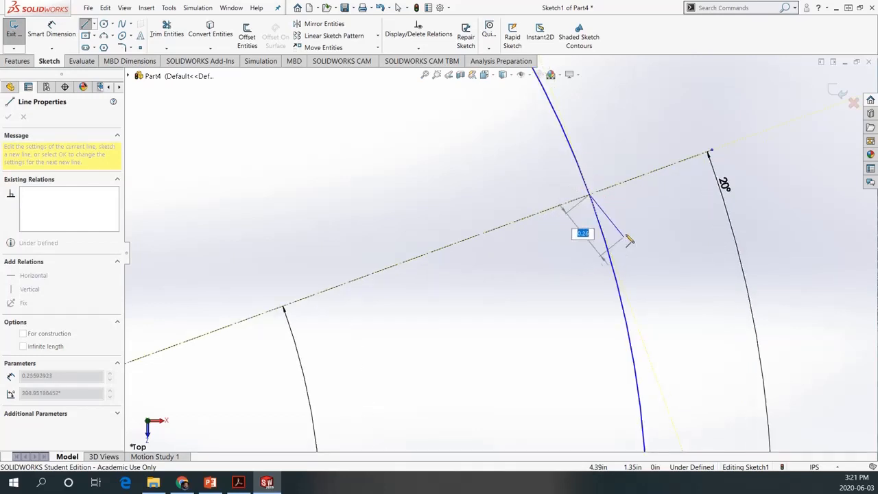
scroll(549, 323, down, 2)
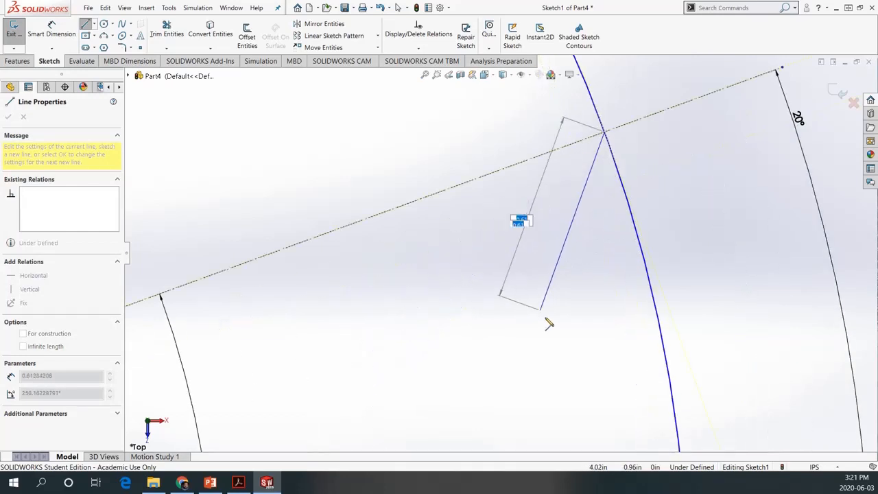
scroll(548, 323, up, 3)
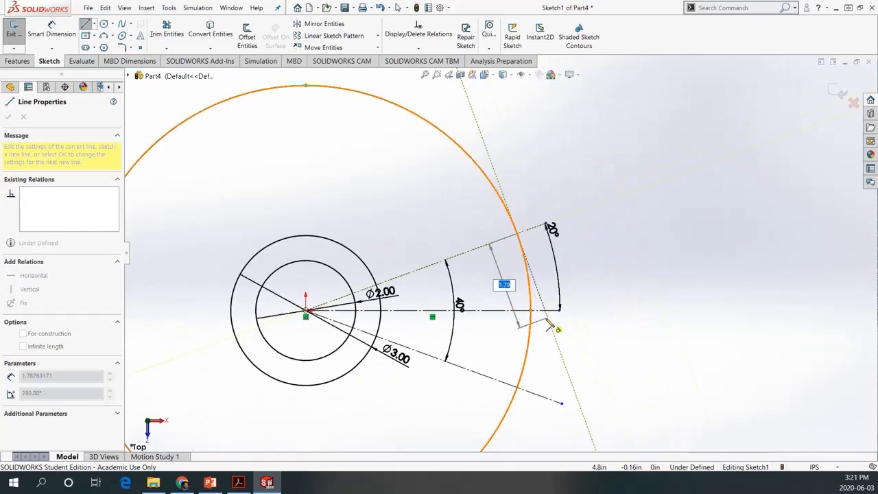
click(420, 297)
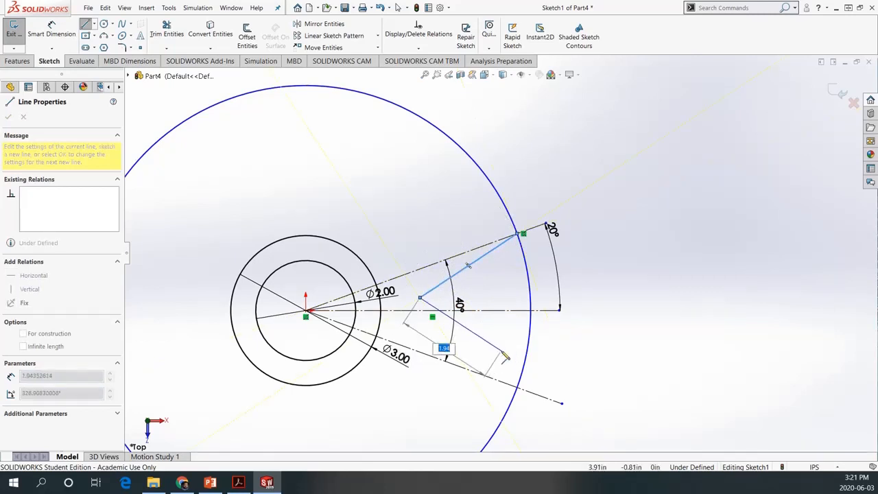
key(Escape)
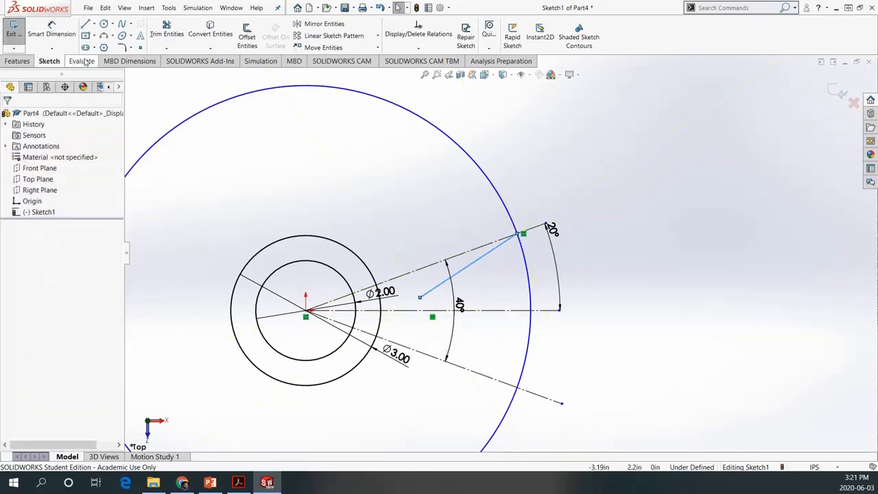
Draw a line about 2.44 in long from the lower construction line's intersection with the largest circle, sloping inward toward the horizontal centerline
click(85, 24)
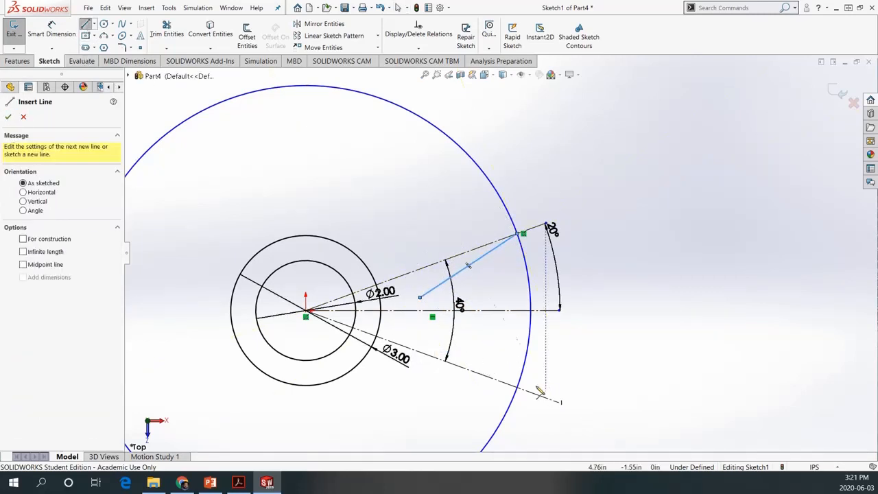
scroll(487, 394, up, 2)
scroll(478, 384, down, 5)
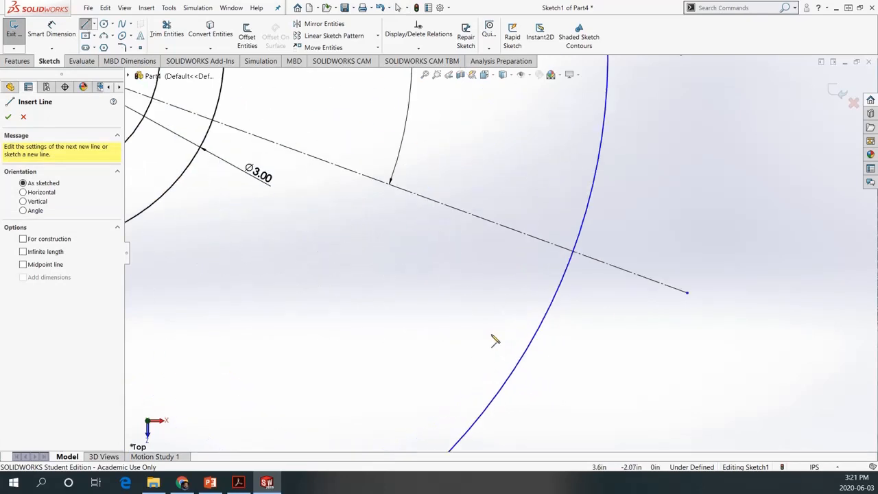
click(574, 253)
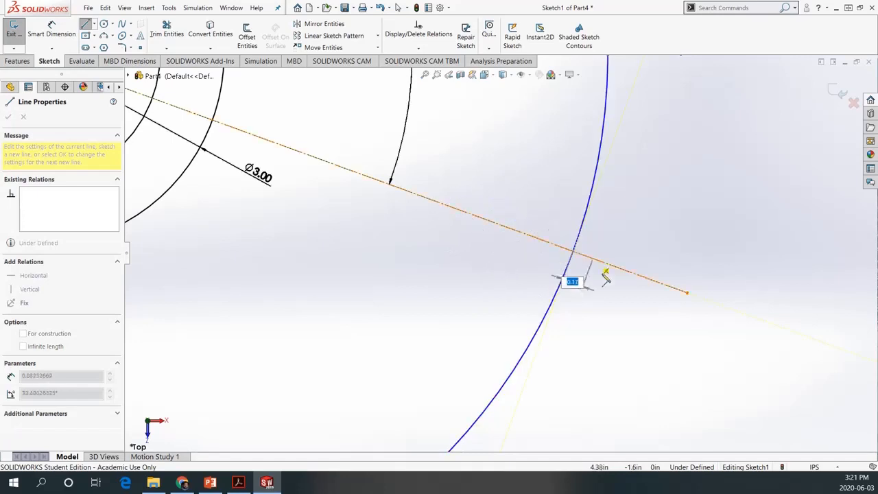
scroll(610, 295, up, 5)
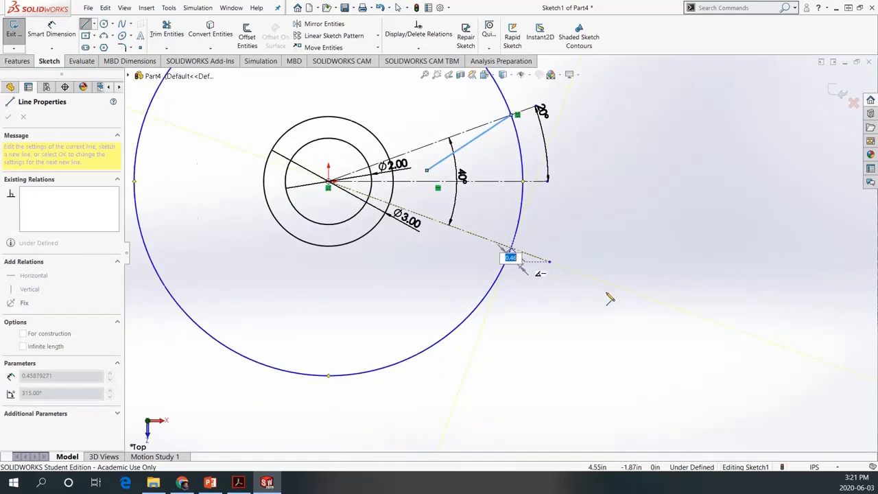
click(434, 205)
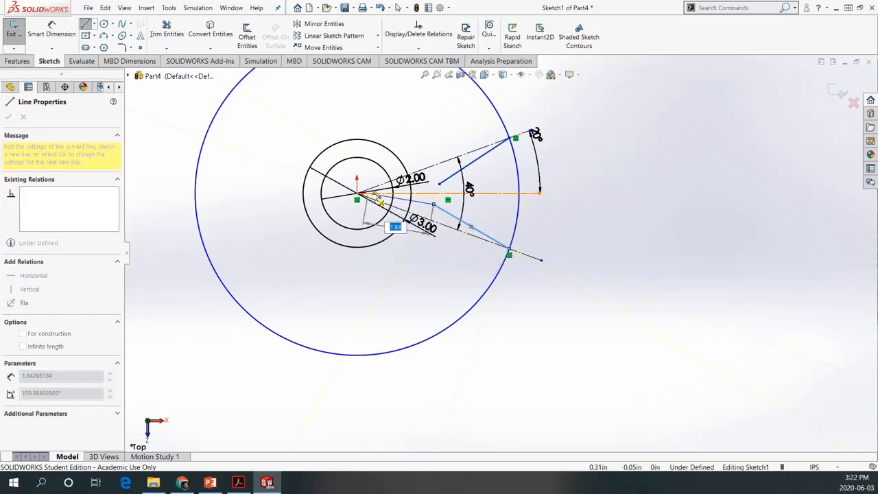
scroll(411, 198, down, 2)
scroll(456, 233, down, 4)
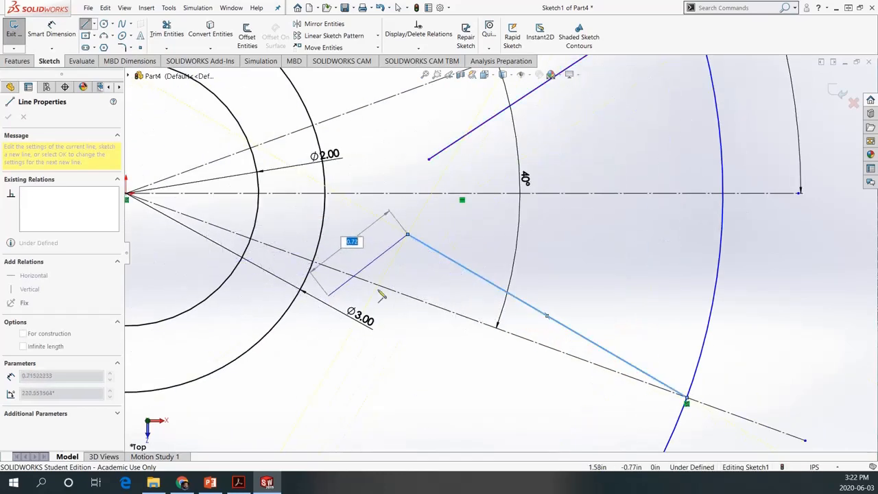
key(Escape)
Dimension the angle between the upper construction line and the upper solid line and set it to 10°
scroll(620, 304, up, 2)
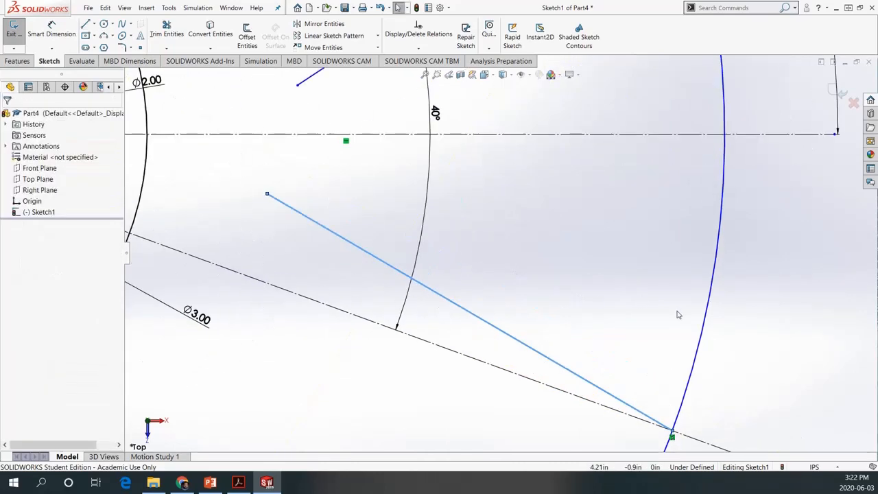
scroll(678, 313, up, 2)
scroll(666, 365, up, 1)
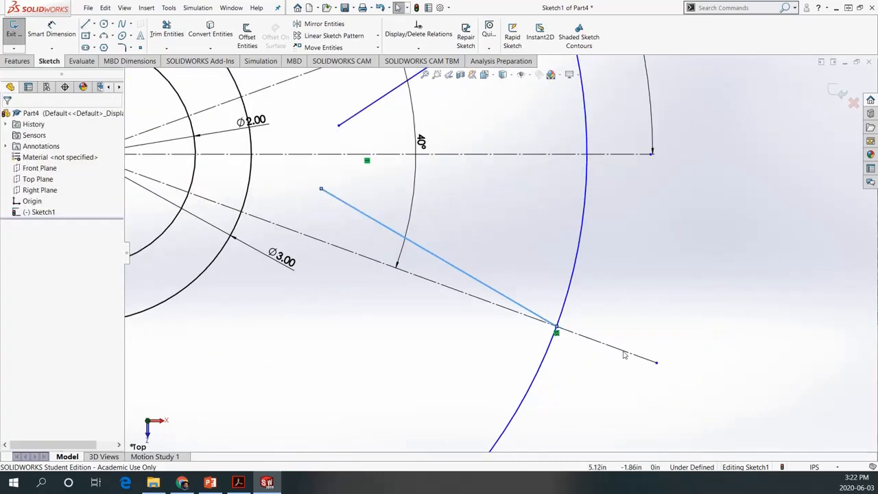
scroll(623, 354, up, 1)
scroll(387, 175, down, 2)
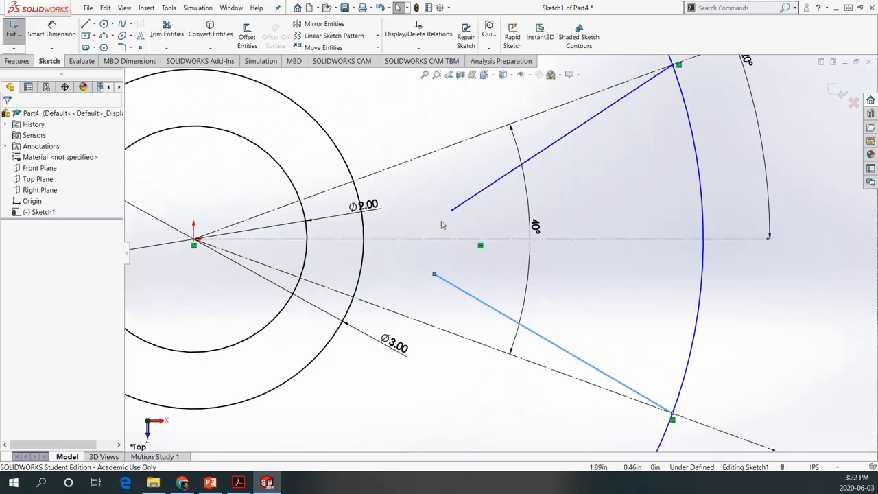
click(52, 31)
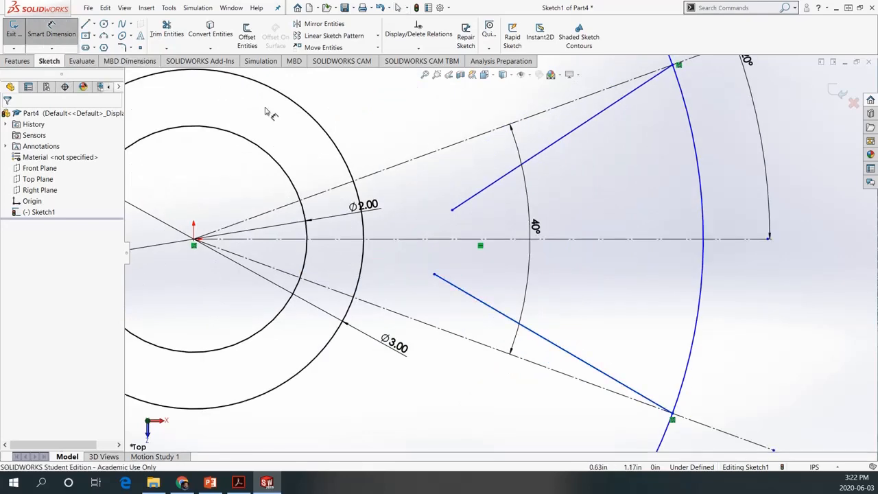
click(464, 145)
click(489, 190)
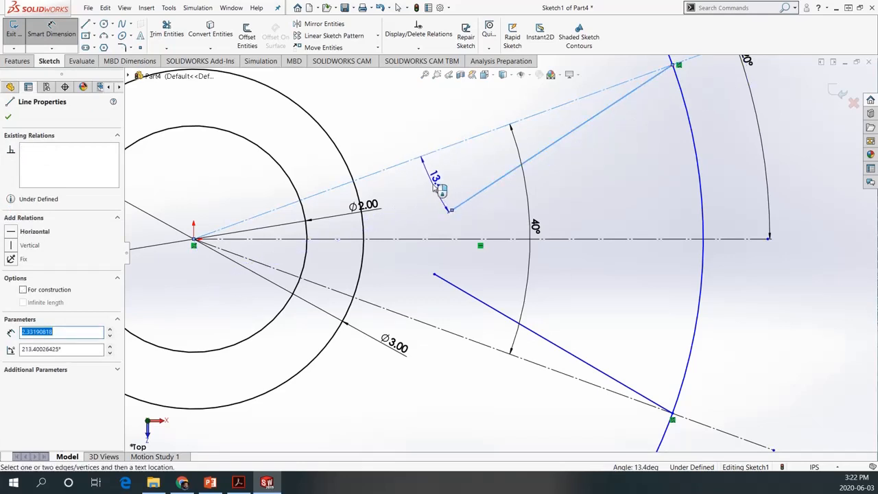
click(435, 186)
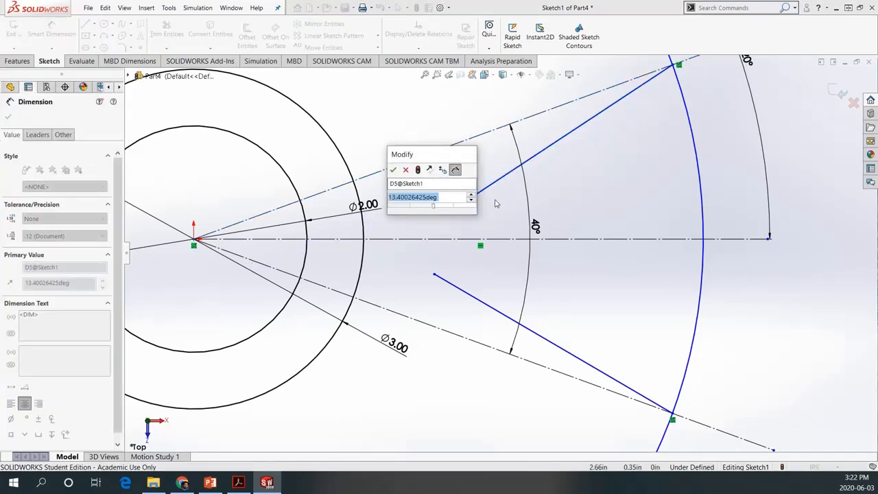
text(10)
key(Return)
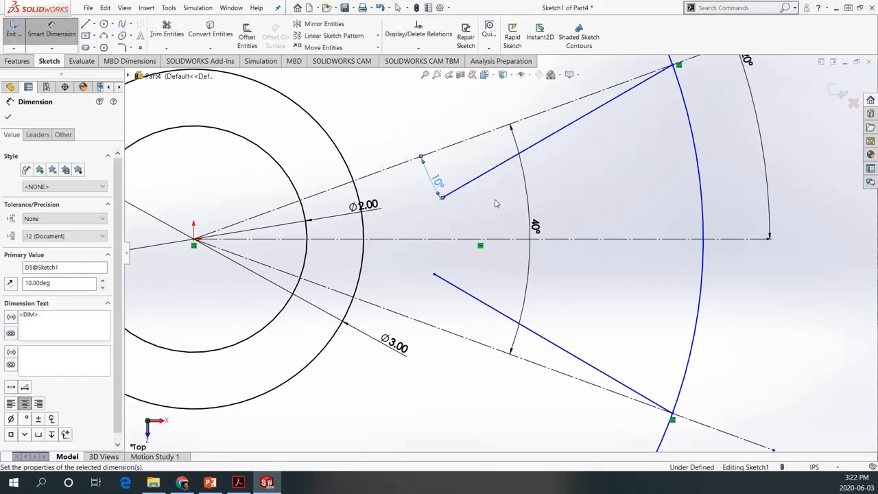
Dimension the angle between the lower construction line and the lower solid line and set it to 10°
click(480, 306)
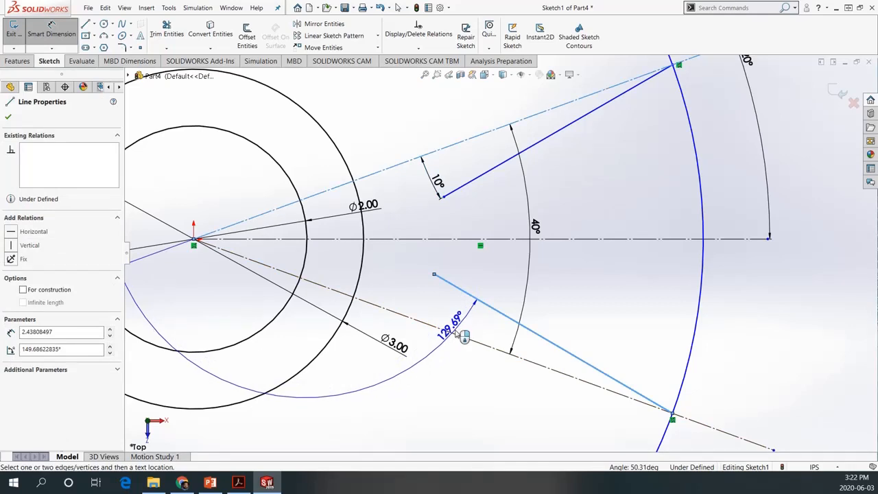
click(459, 335)
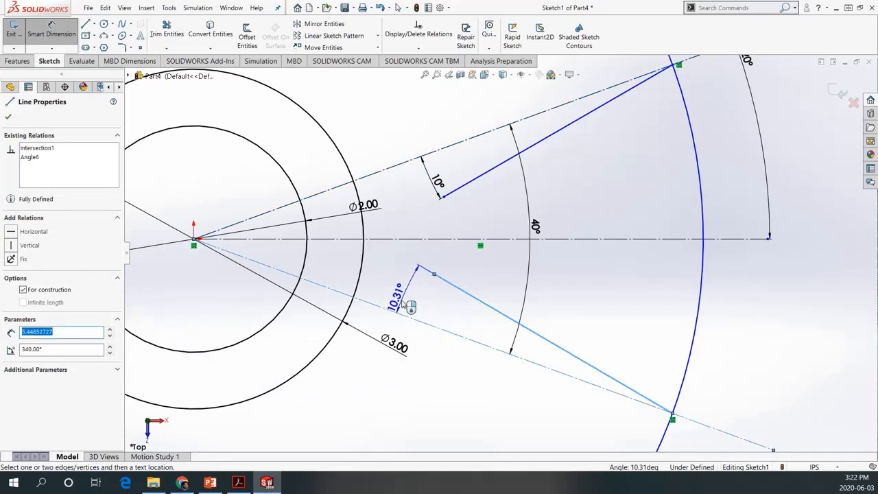
click(410, 311)
text(10)
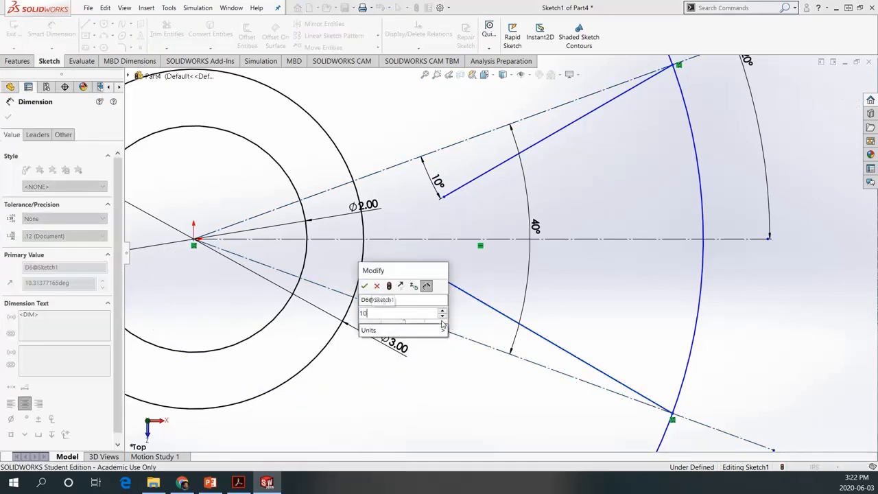
key(Return)
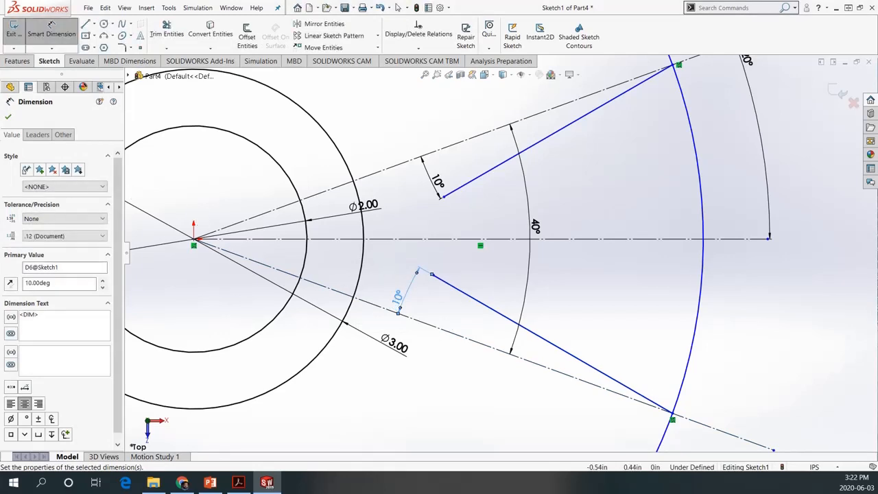
Trim the largest circle with Power trim, keeping only the arc between the outer ends of the two solid lines
scroll(531, 270, up, 2)
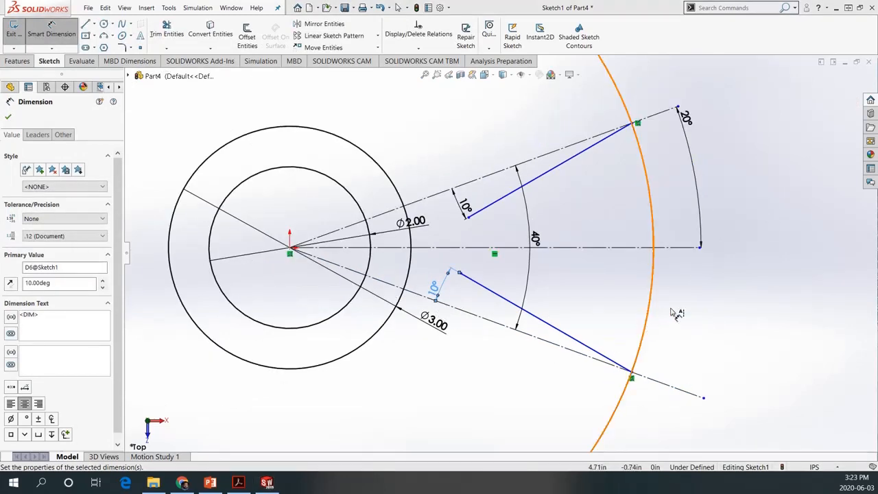
scroll(620, 325, down, 3)
scroll(619, 326, up, 5)
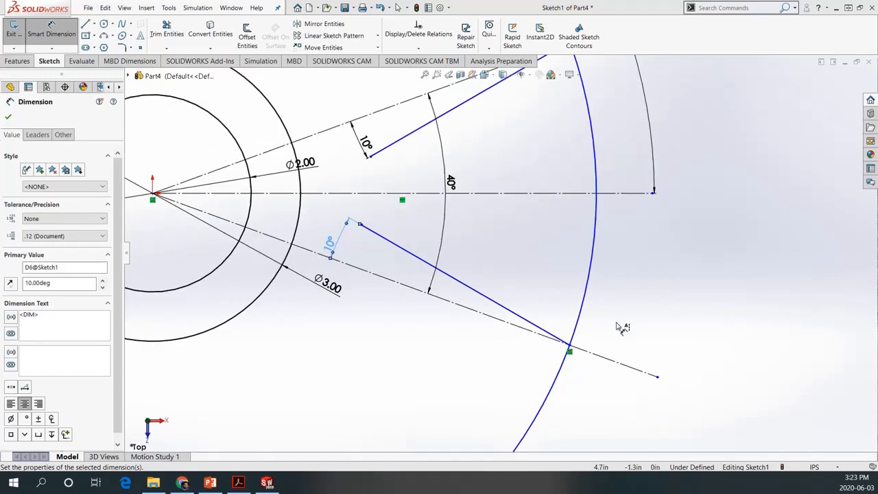
scroll(556, 339, down, 2)
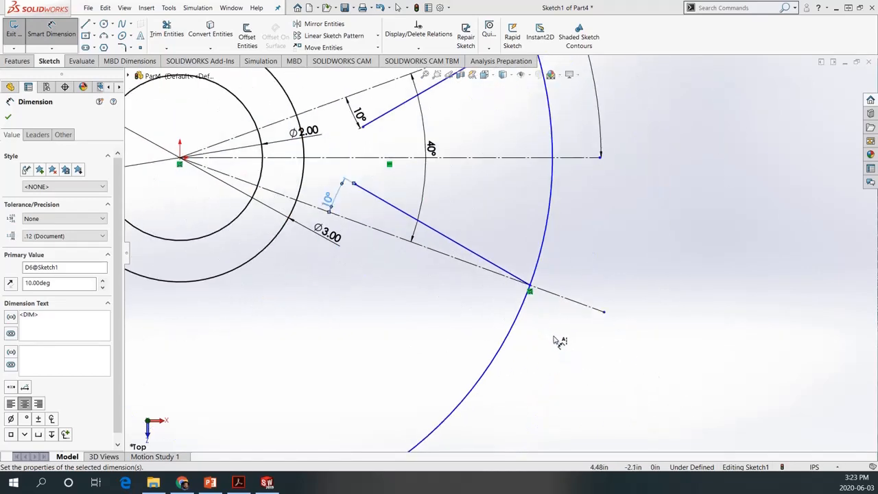
scroll(559, 341, up, 3)
scroll(558, 341, up, 2)
scroll(604, 348, down, 1)
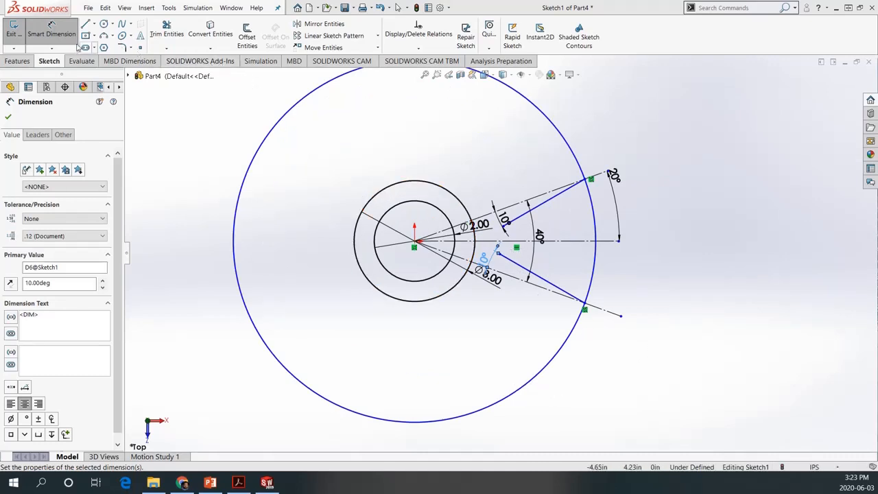
click(166, 31)
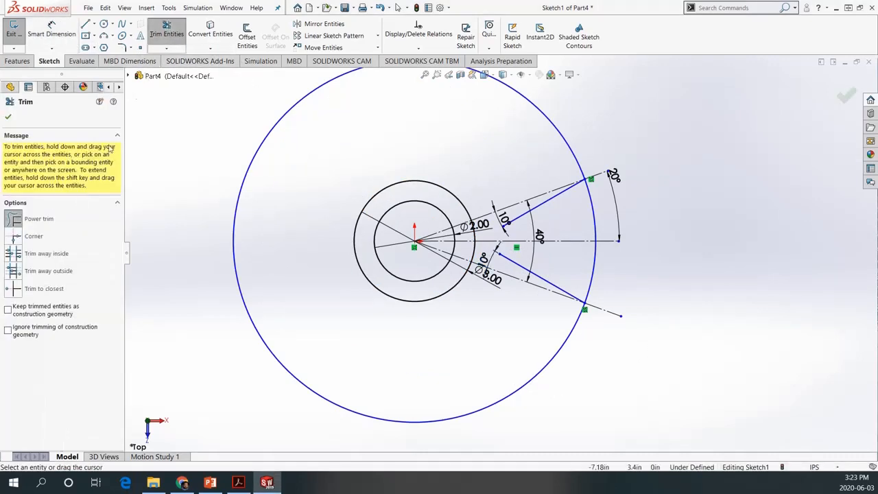
drag(349, 354, 243, 395)
scroll(623, 293, up, 3)
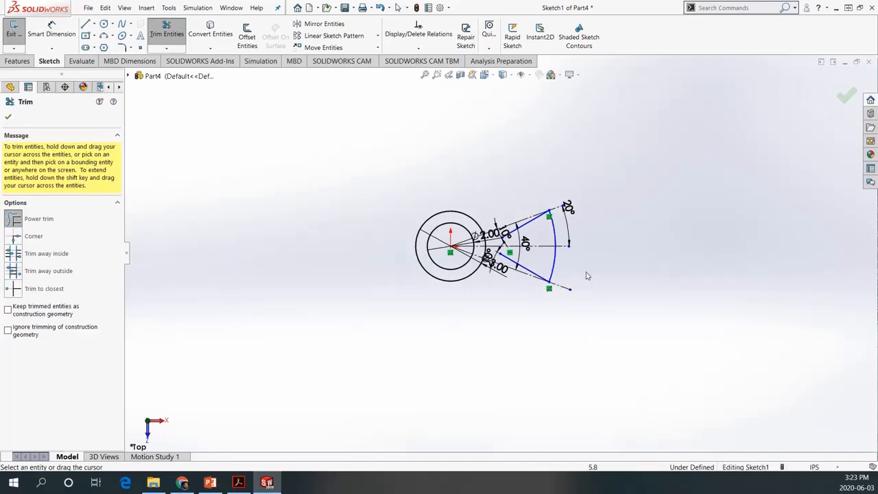
Fillet the inner ends of the two solid lines together with a 0.50 in radius sketch fillet
scroll(619, 288, down, 5)
scroll(346, 104, down, 3)
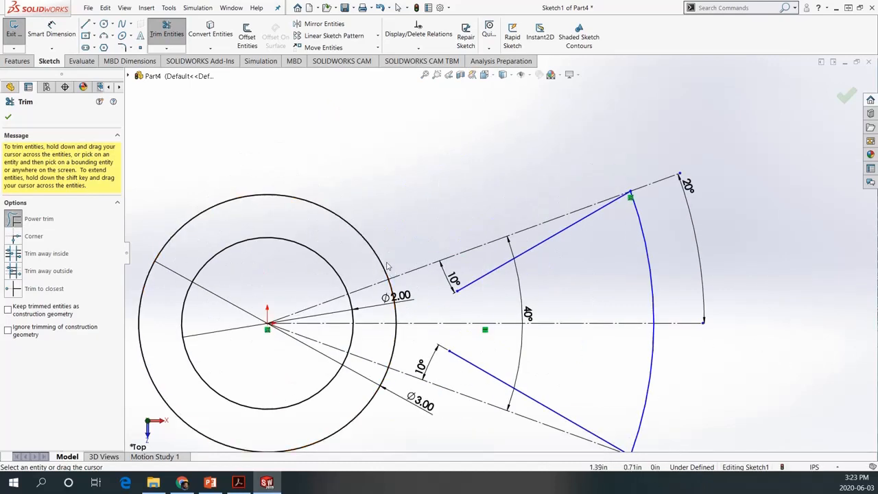
scroll(508, 288, up, 3)
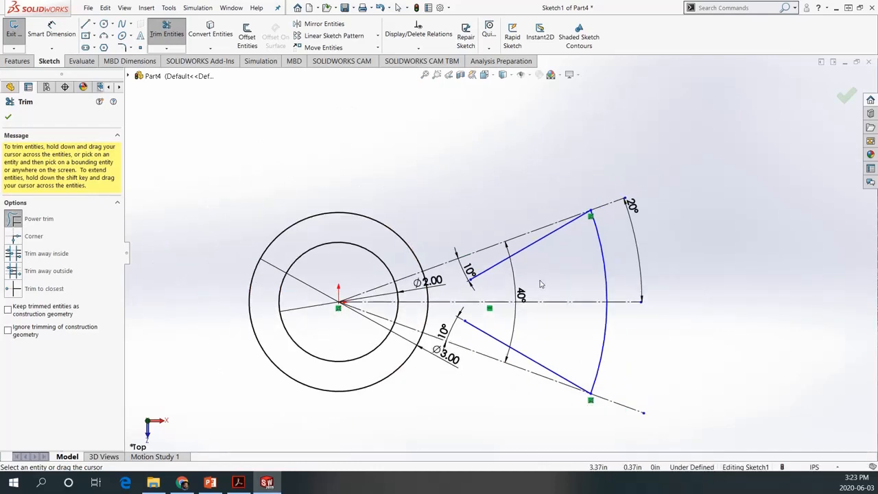
key(Escape)
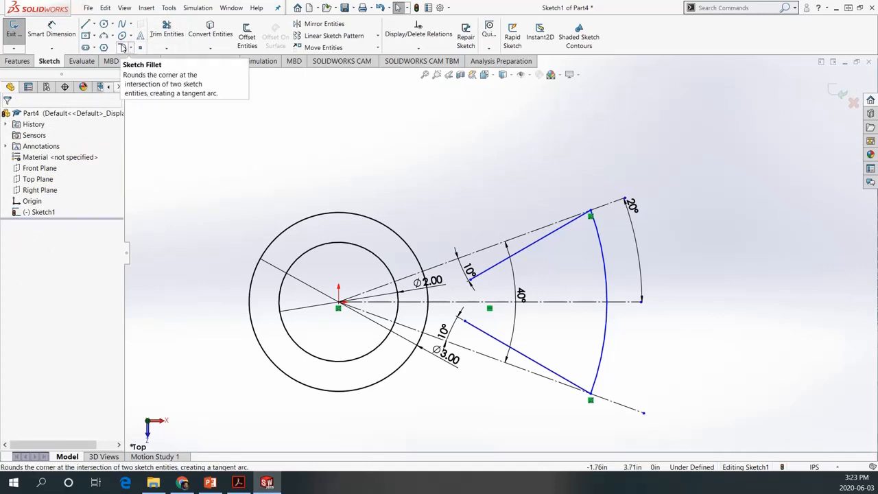
click(122, 47)
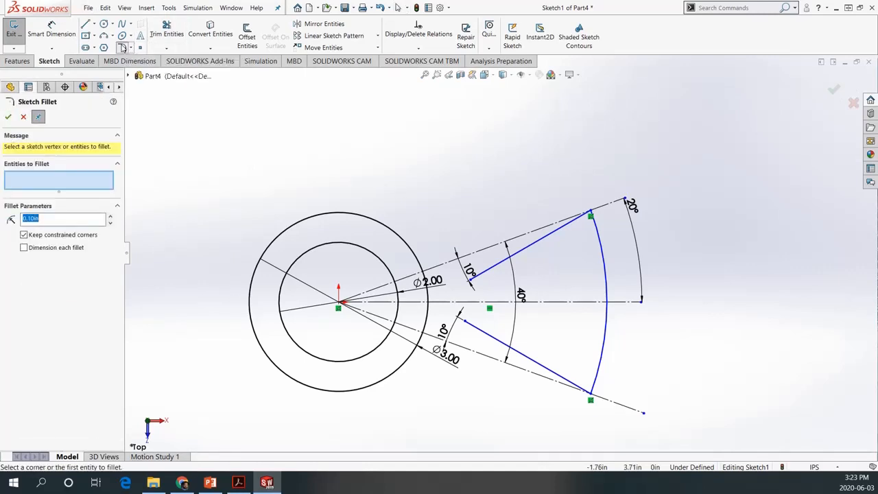
click(52, 221)
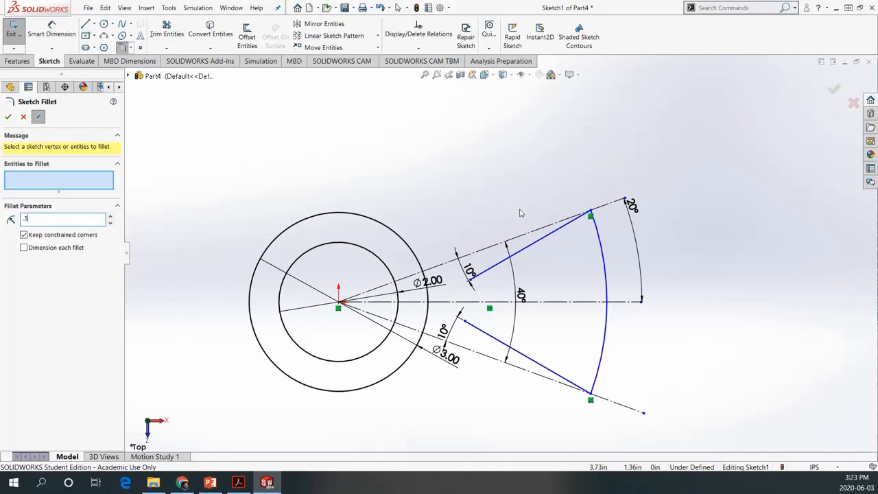
click(480, 275)
click(482, 333)
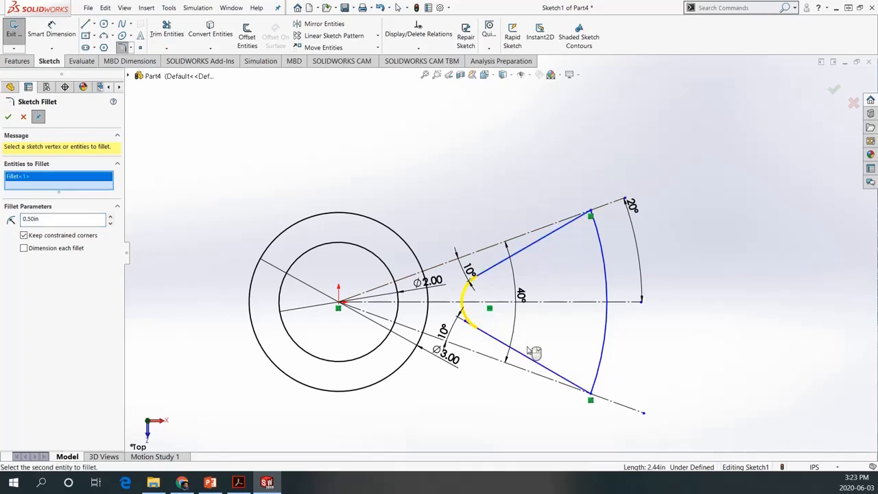
click(9, 116)
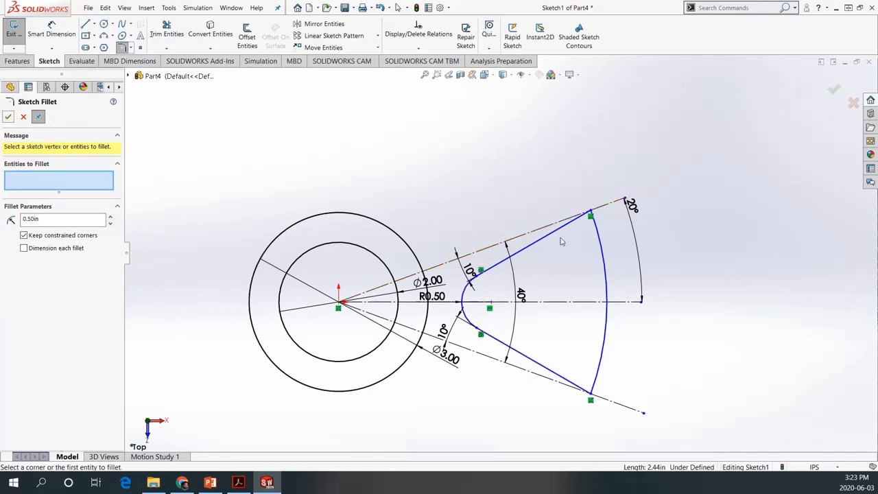
Fillet the upper and lower outer corners between the solid lines and the large arc at 0.50 in radius
click(559, 228)
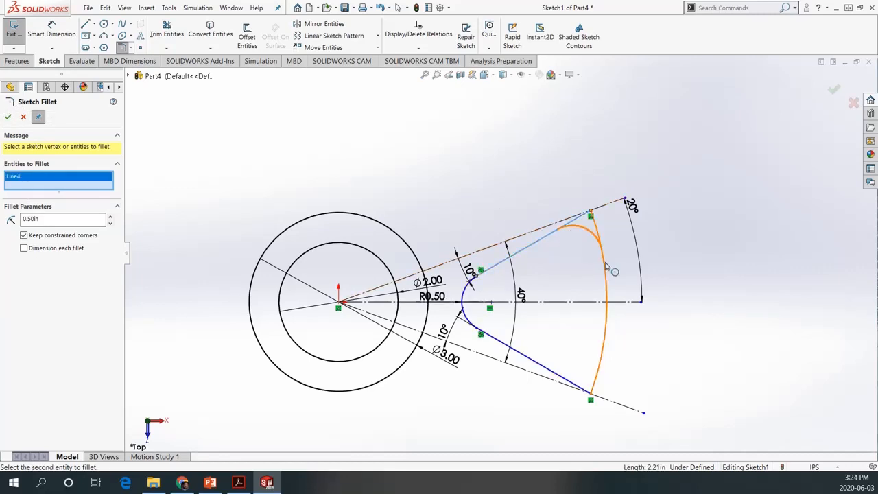
click(606, 267)
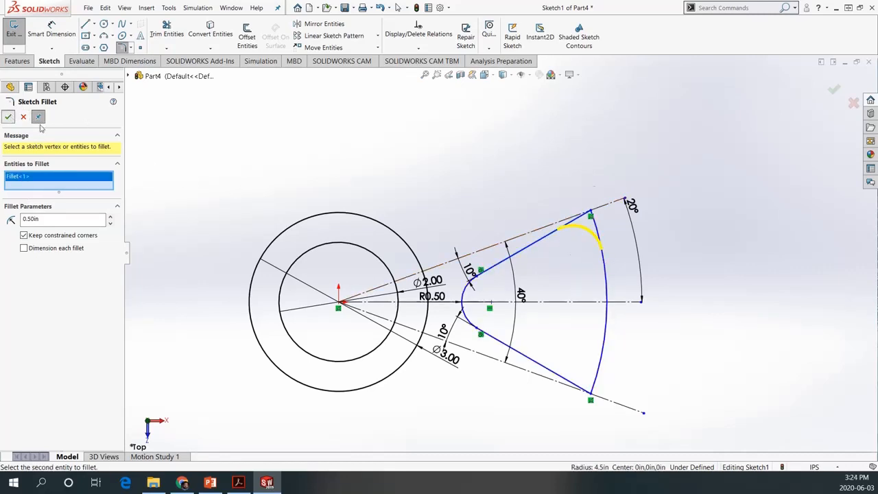
click(8, 117)
click(601, 353)
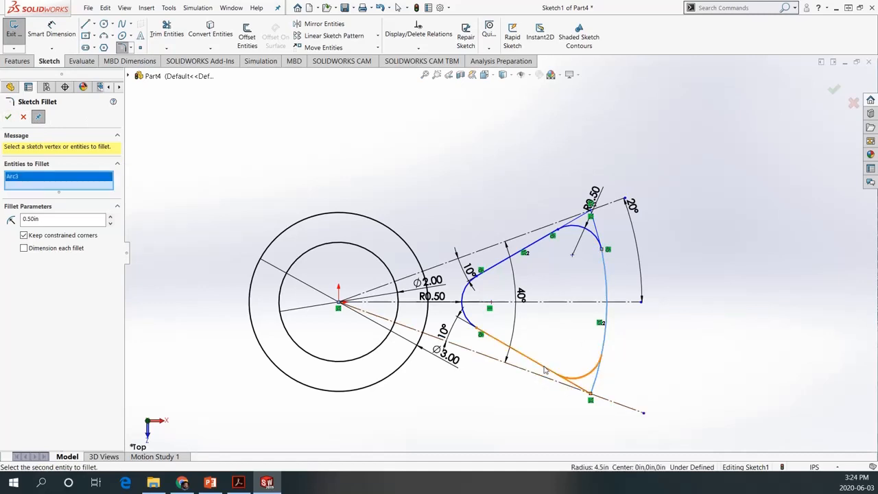
click(545, 371)
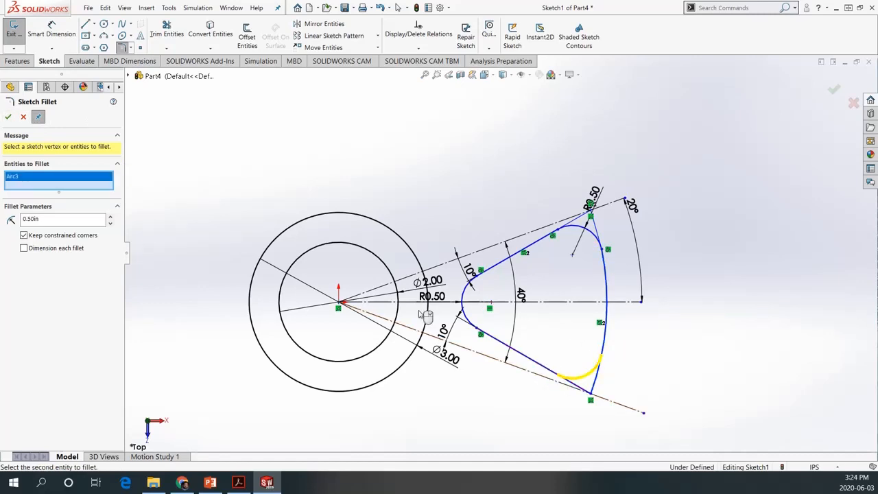
click(8, 116)
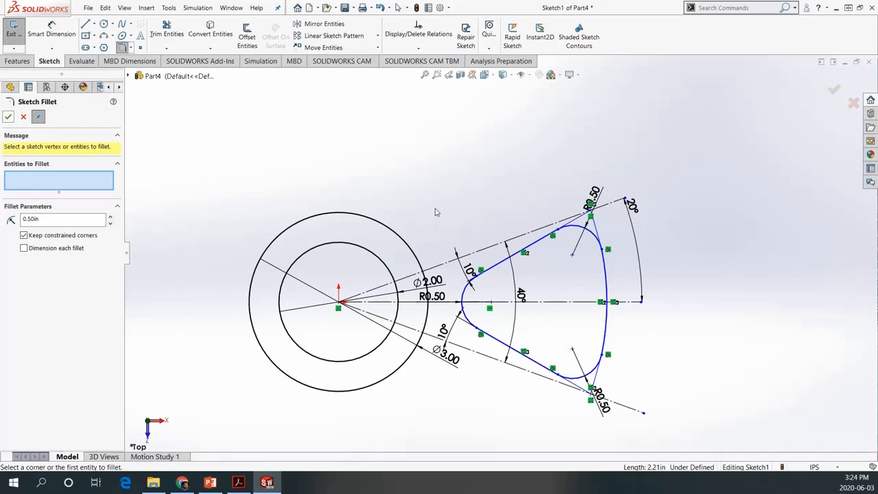
Set up a circular sketch pattern centered on the origin with 7 equally spaced instances over 360°
scroll(670, 304, down, 2)
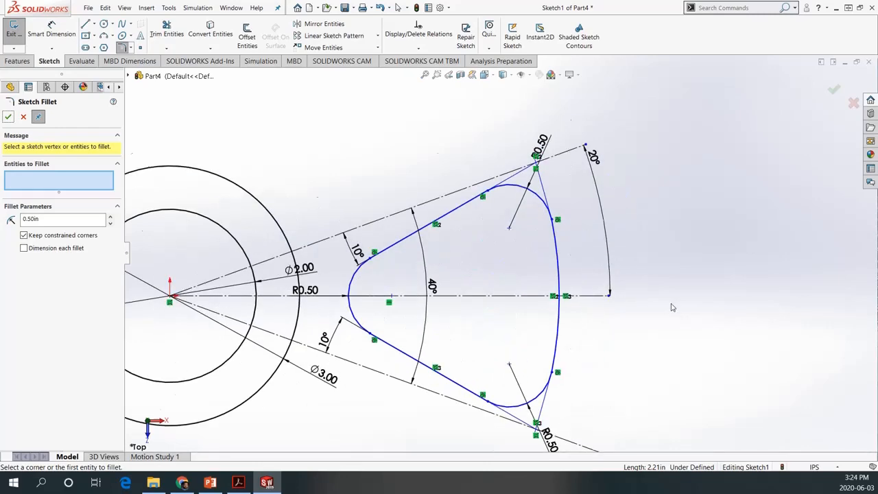
scroll(672, 305, up, 4)
scroll(275, 230, down, 2)
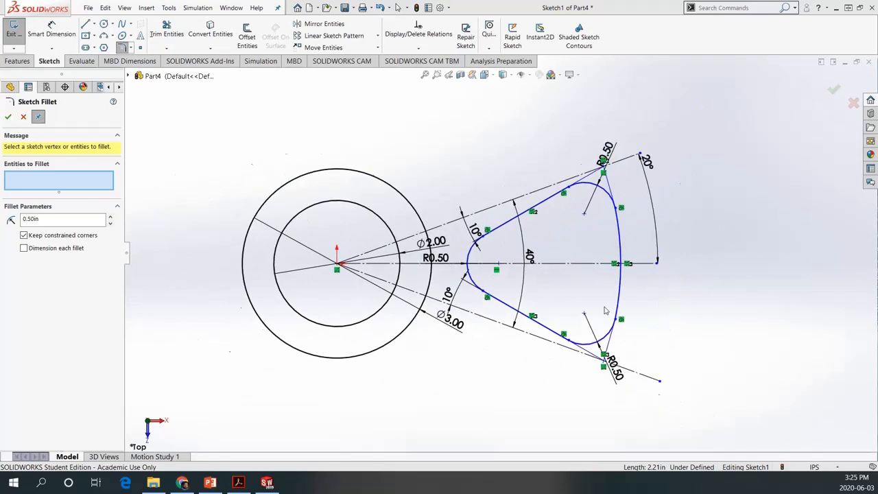
scroll(607, 310, up, 4)
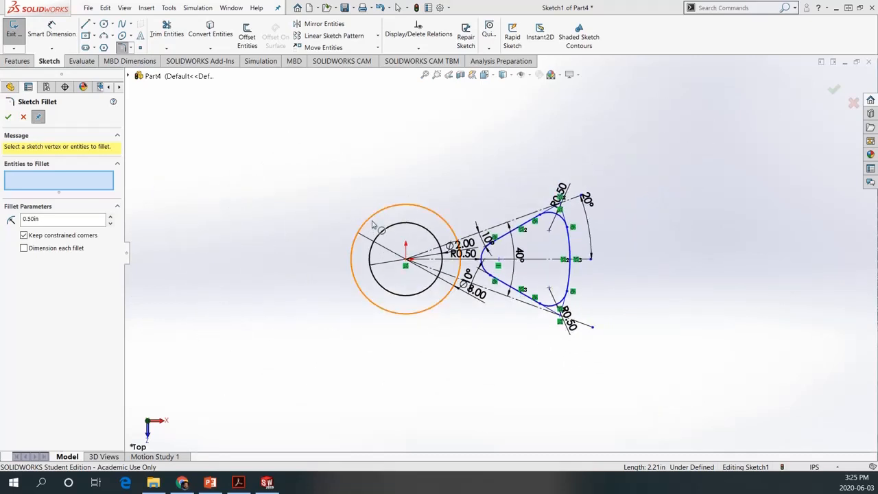
scroll(381, 232, down, 2)
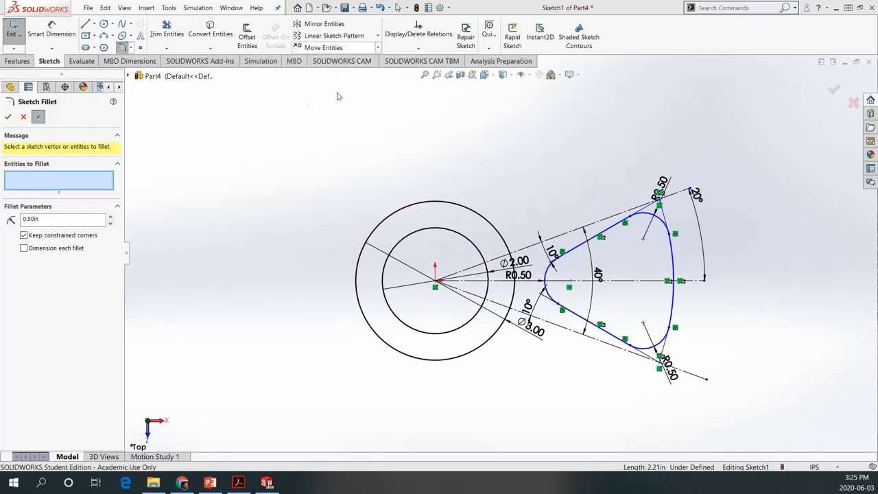
click(377, 48)
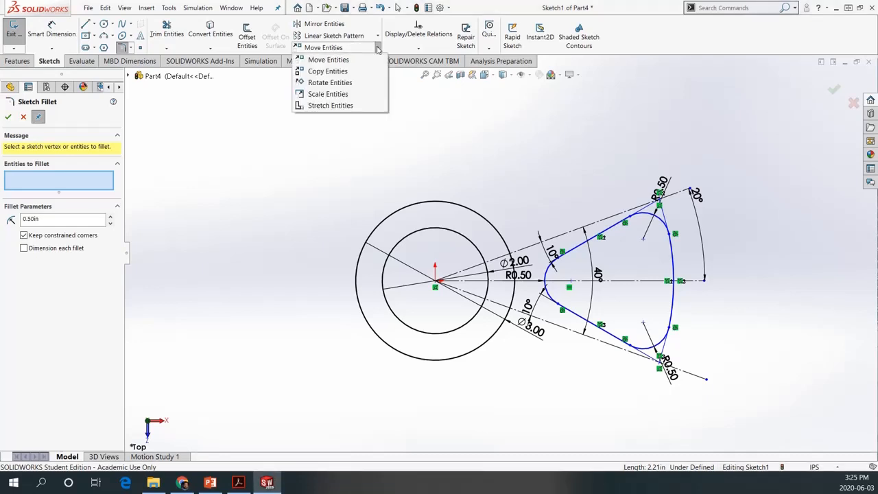
click(377, 48)
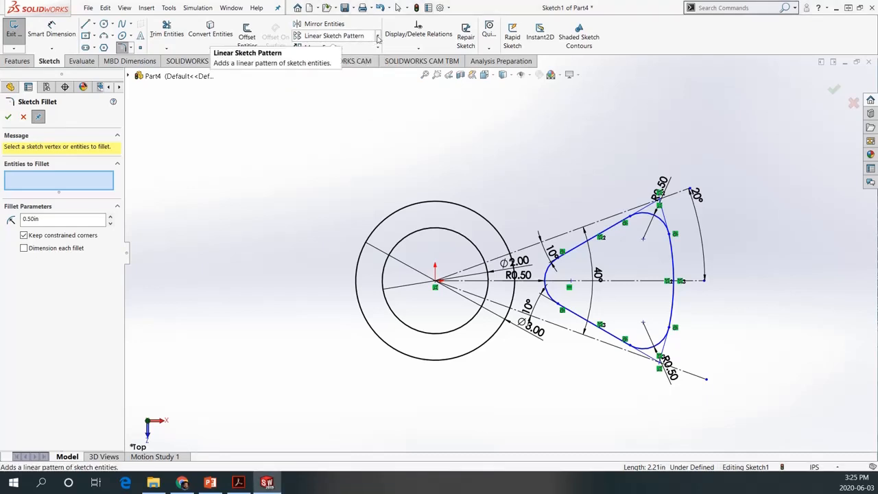
click(378, 36)
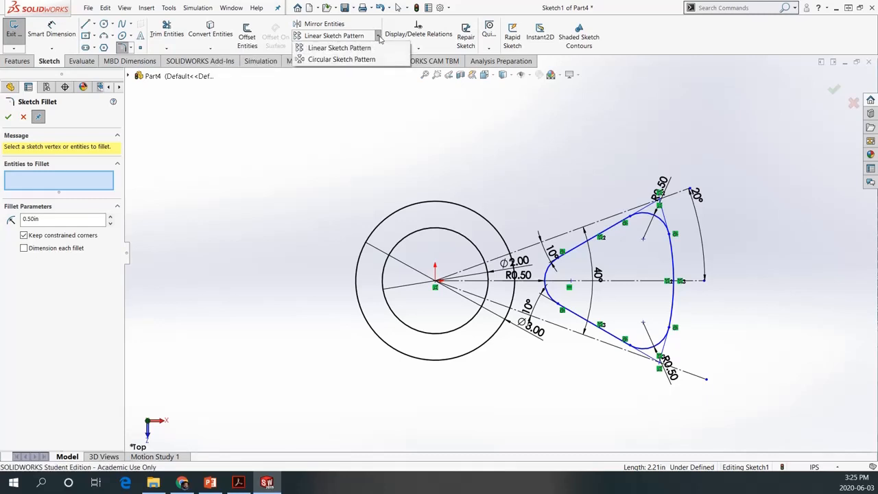
click(341, 60)
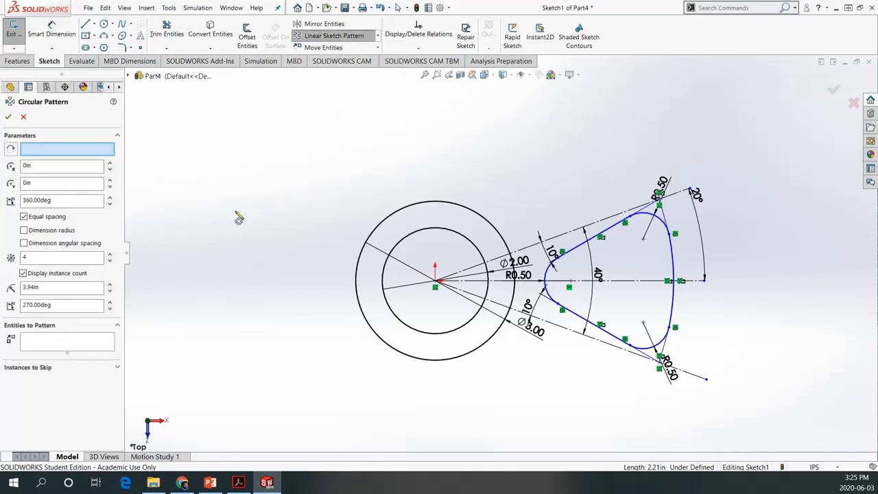
click(11, 150)
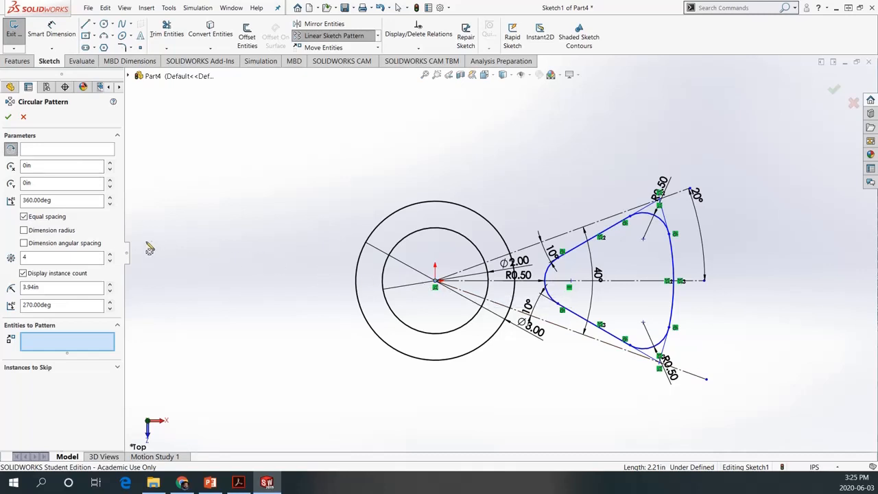
click(30, 154)
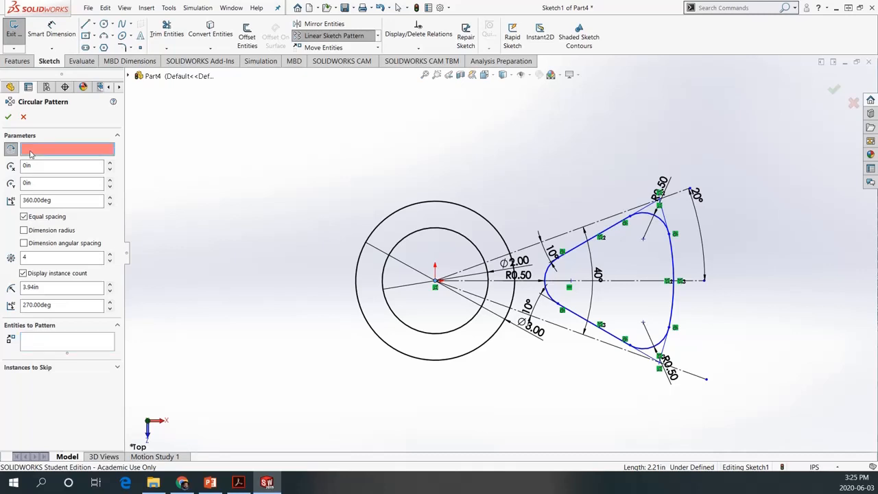
click(437, 282)
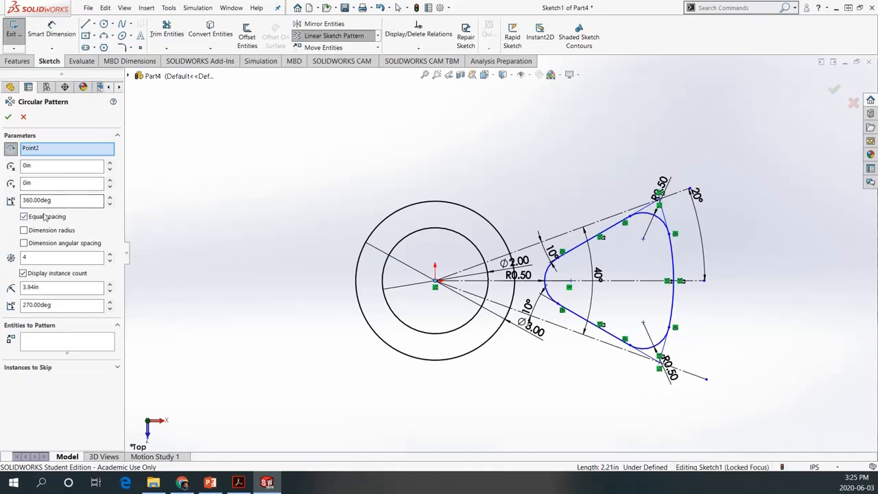
click(40, 256)
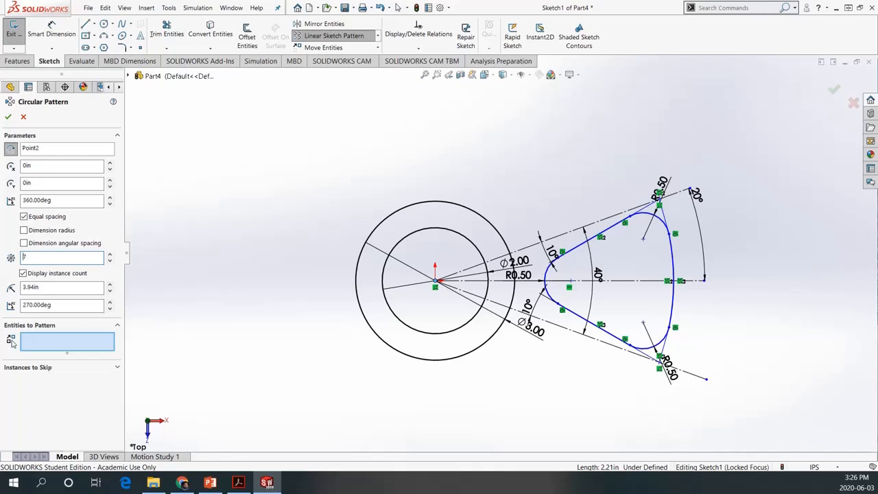
Add the spoke opening's two solid lines and four arcs as the entities to pattern and create the circular pattern
click(34, 345)
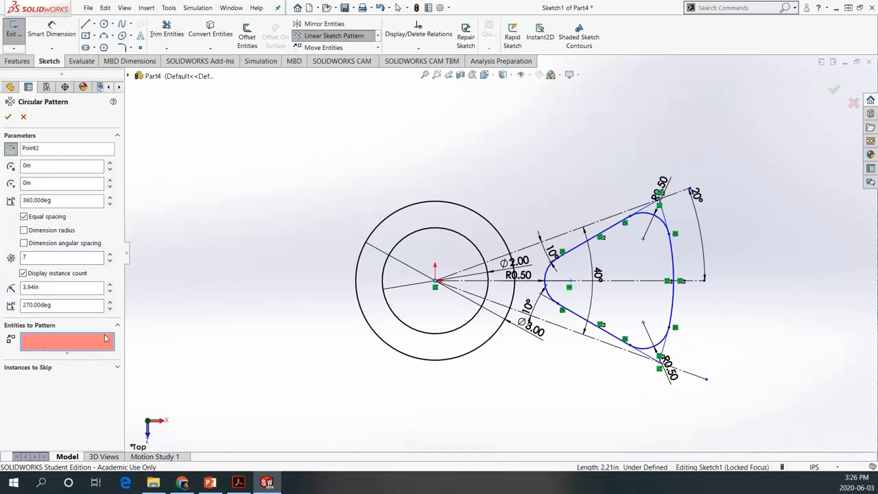
click(673, 287)
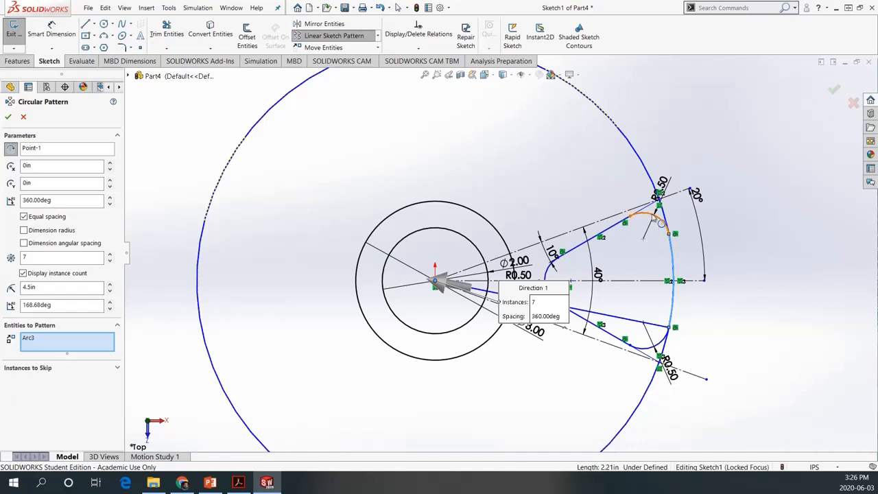
click(661, 221)
click(559, 272)
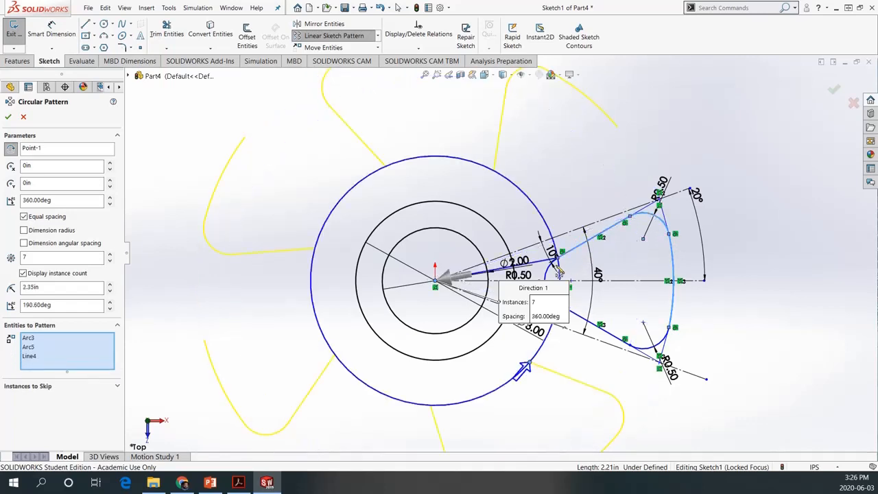
click(557, 276)
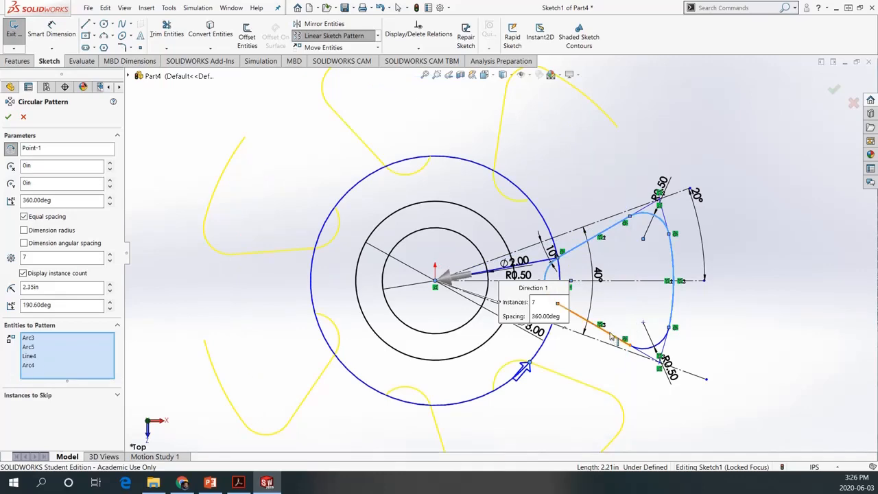
click(610, 336)
click(657, 354)
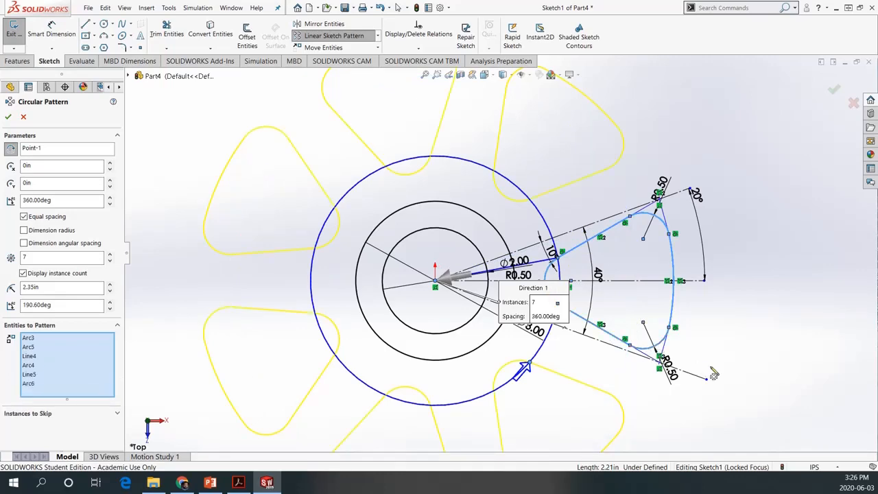
scroll(570, 252, down, 2)
scroll(569, 252, up, 2)
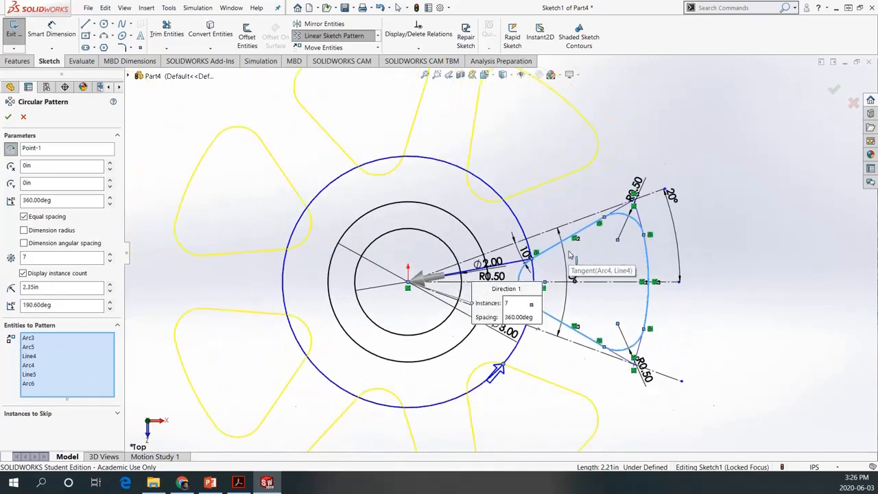
scroll(569, 255, up, 2)
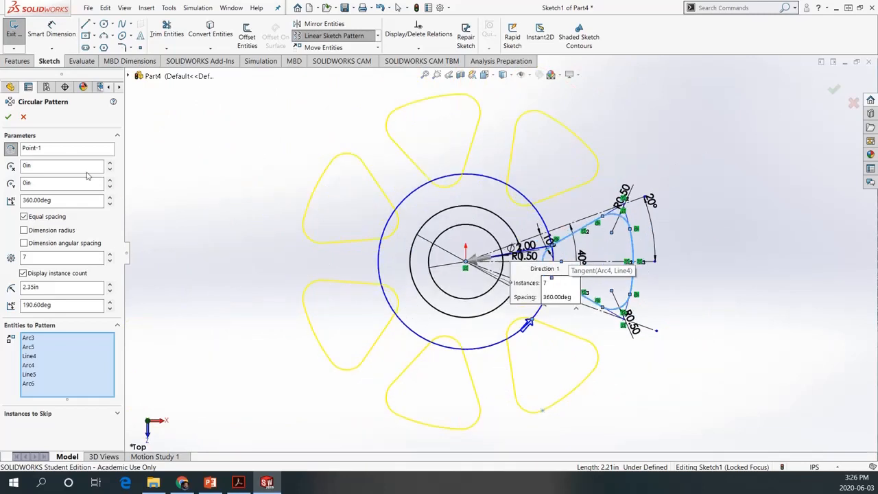
click(9, 117)
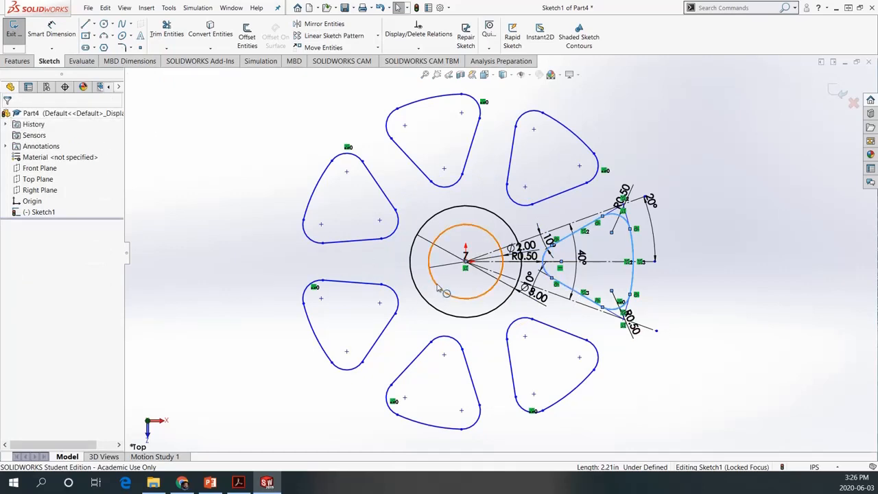